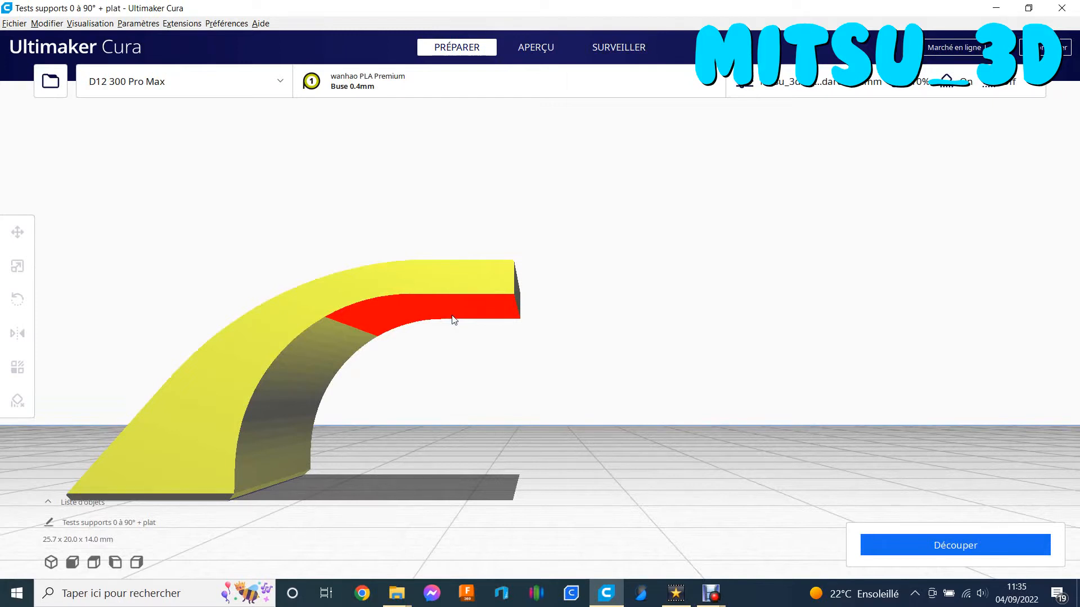
- Examine the overhanging underside of the curved support test piece from a low angle
right_drag(477, 331, 482, 356)
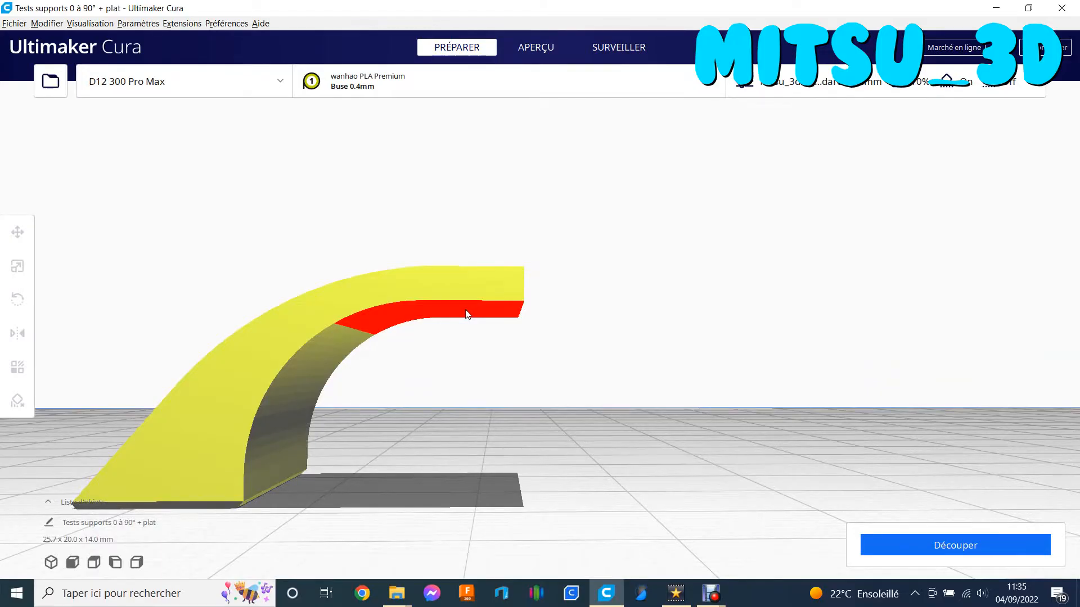
mouse_move(443, 355)
right_down()
mouse_move(420, 354)
mouse_move(454, 360)
right_up()
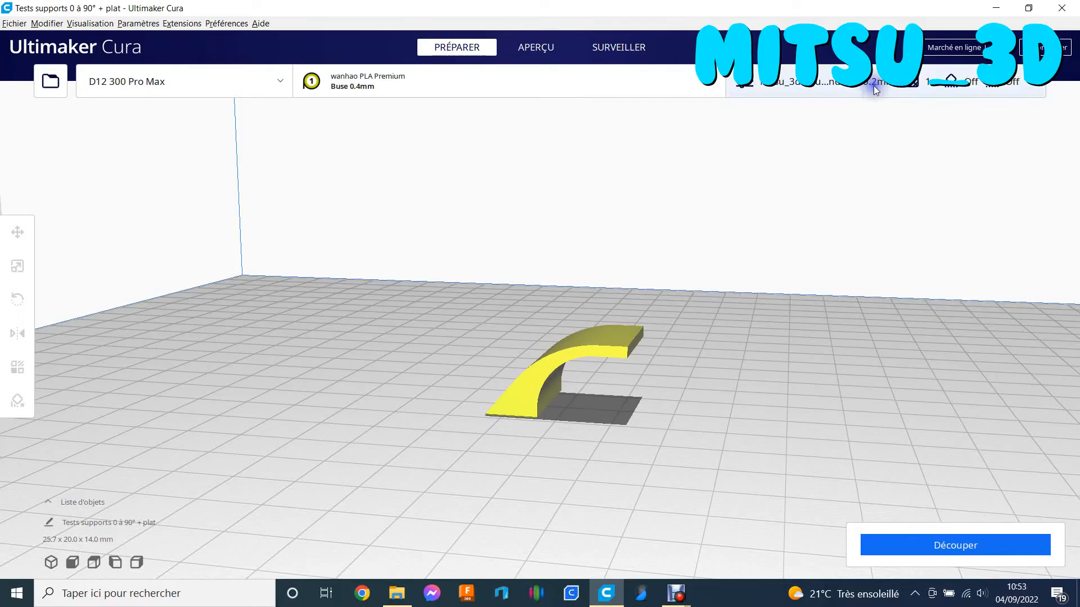
right_click(653, 382)
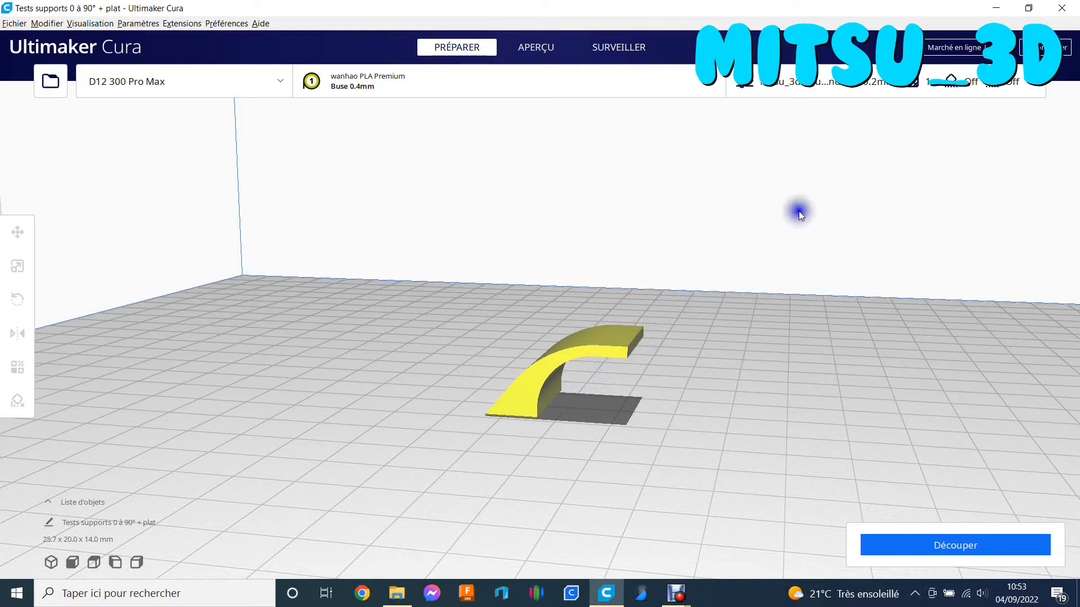
- Open the print settings and review the Qualité, Parois and Haut / bas parameters of the profile
click(814, 90)
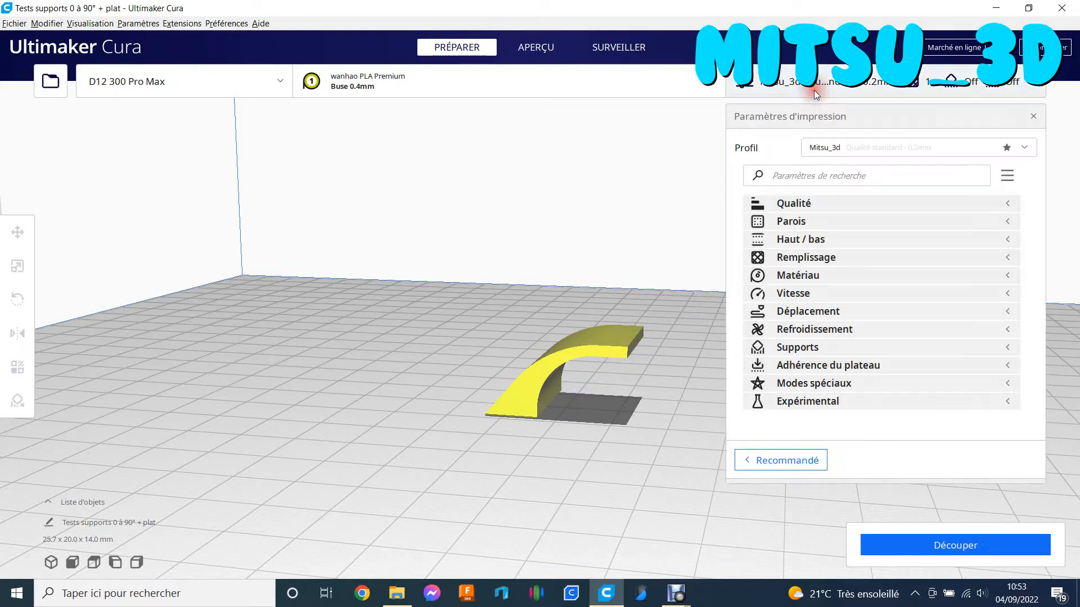
click(819, 209)
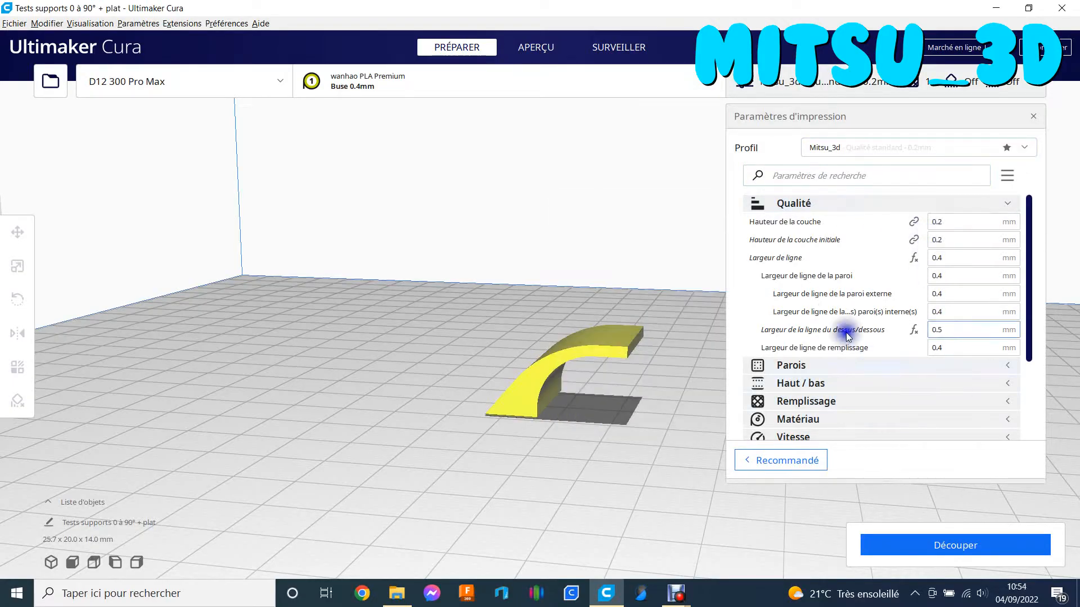
click(812, 202)
click(814, 219)
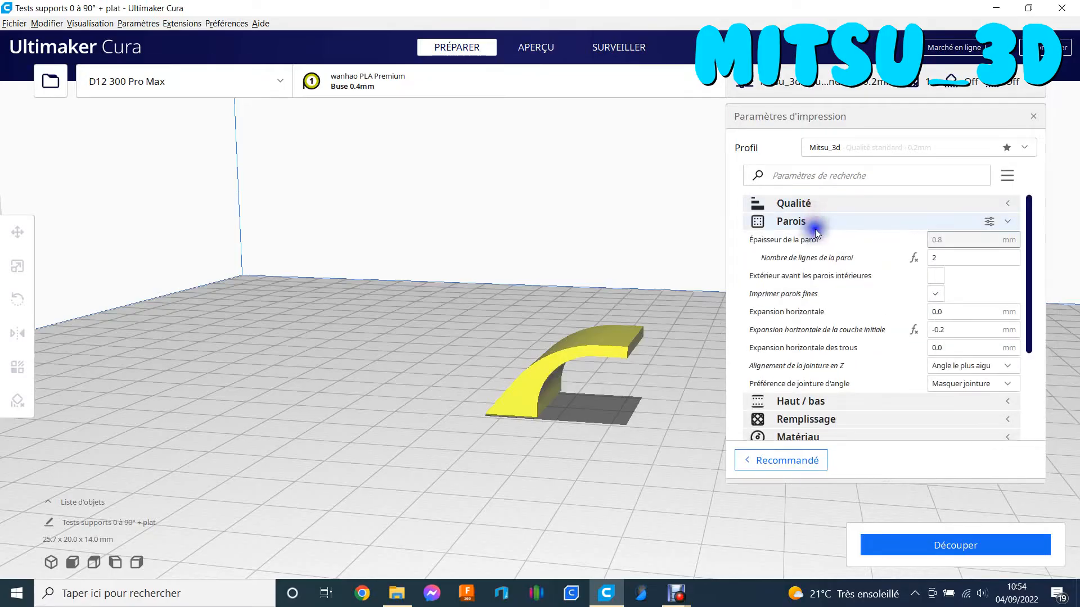
click(824, 222)
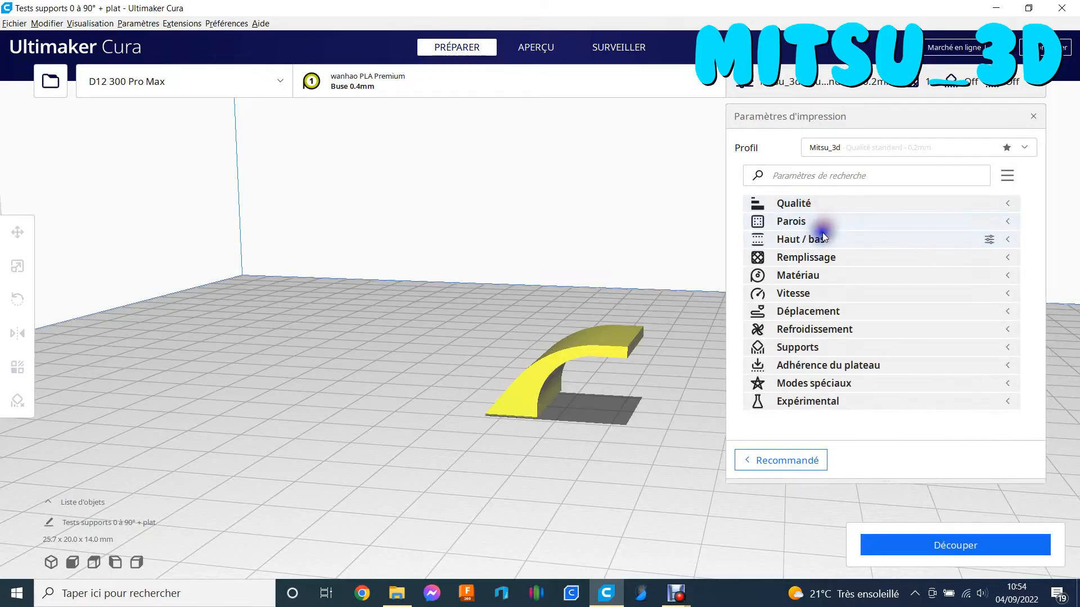
click(822, 240)
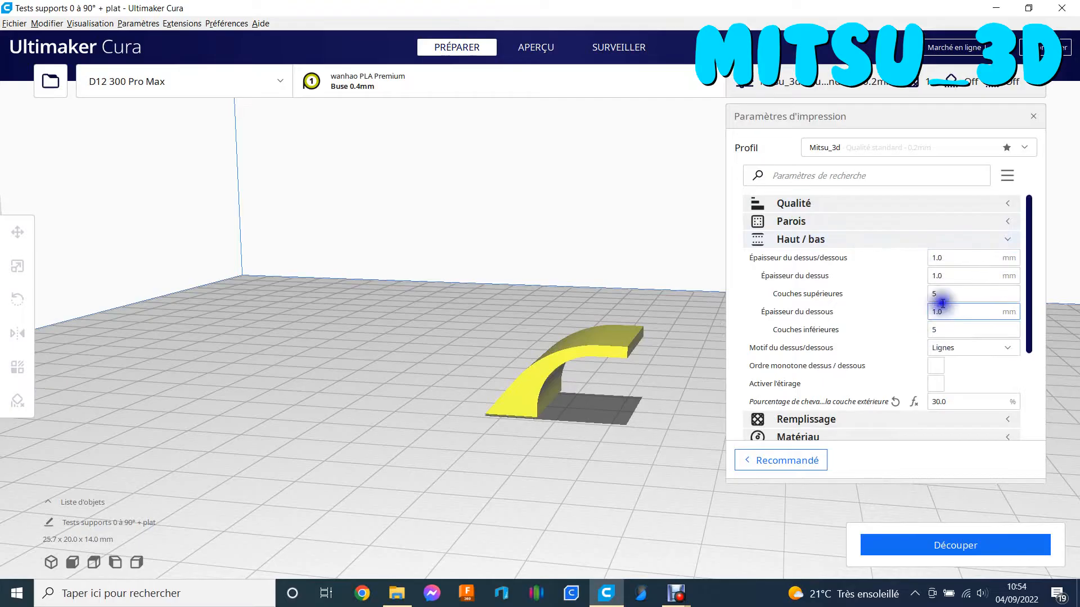
click(823, 242)
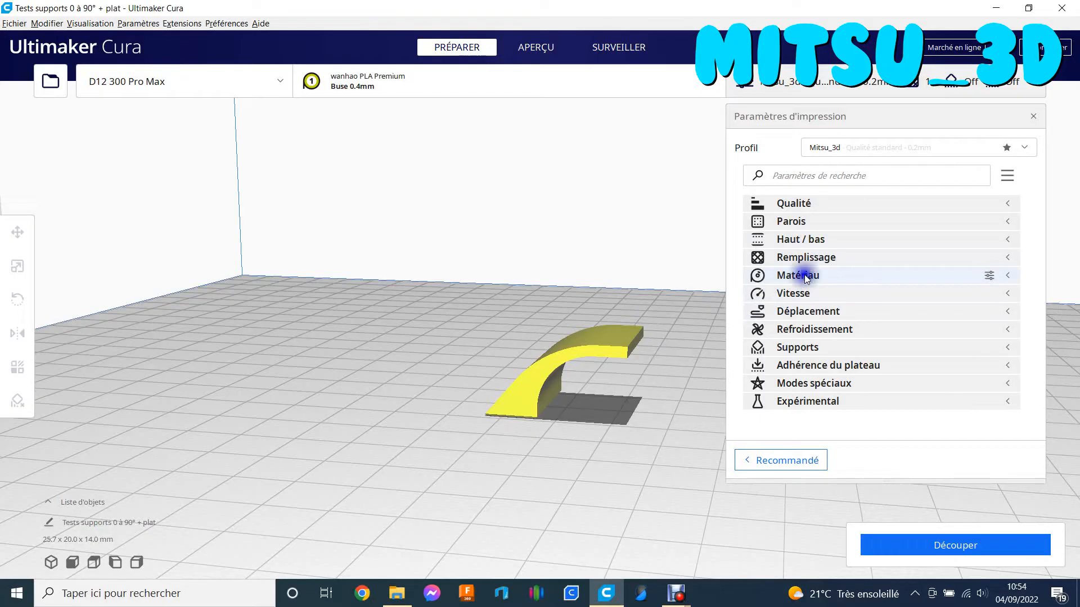
- Review the Vitesse parameters, including infill and outer wall speeds, and the Déplacement retraction parameters, enlarging the settings window
click(803, 294)
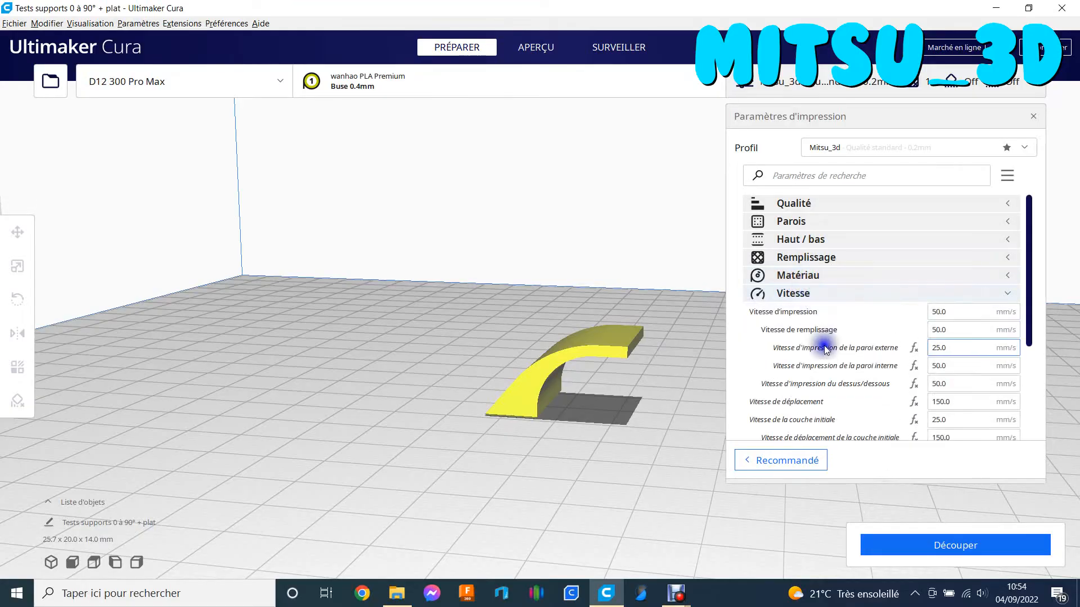
click(946, 348)
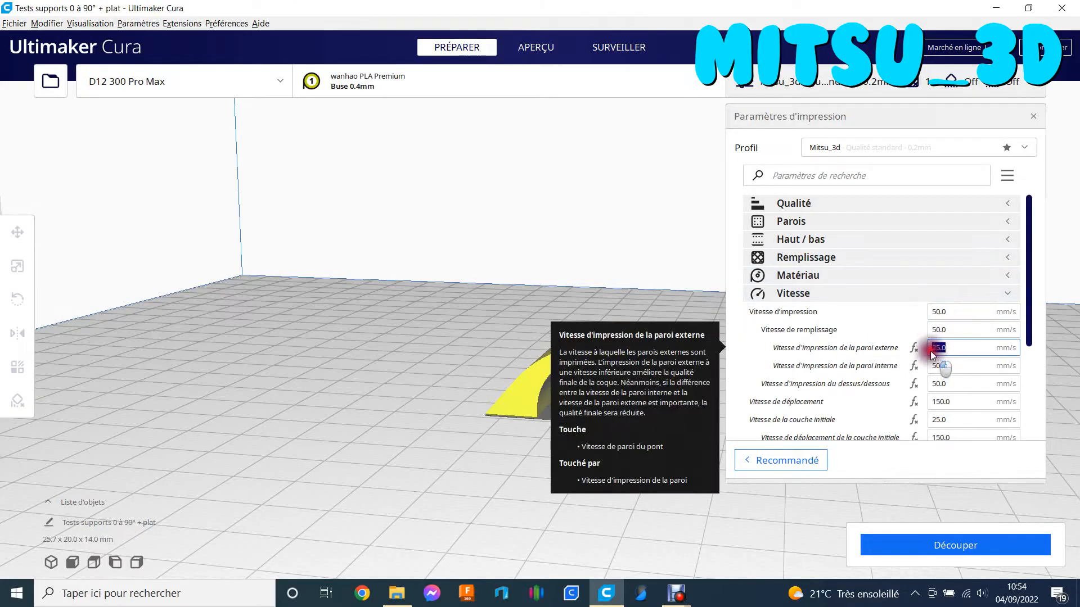
click(955, 330)
click(950, 348)
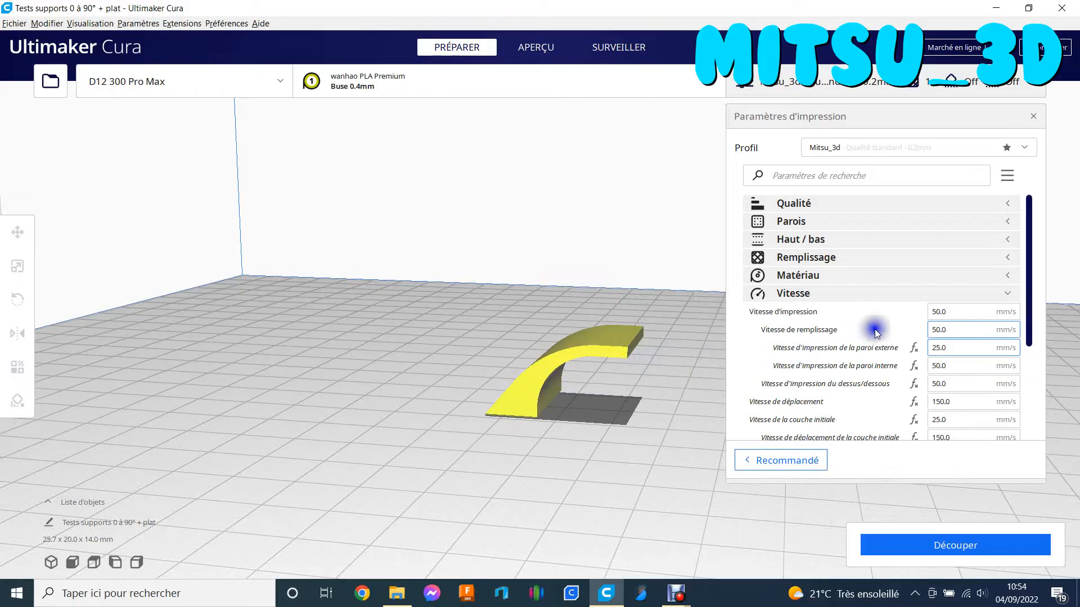
scroll(894, 327, down, 1)
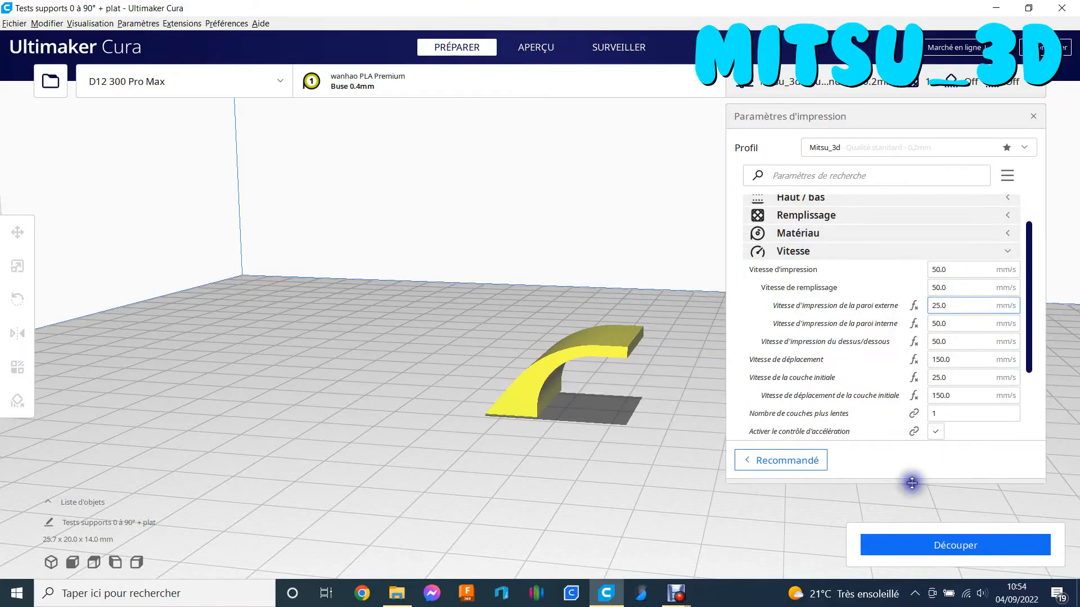
drag(910, 479, 915, 509)
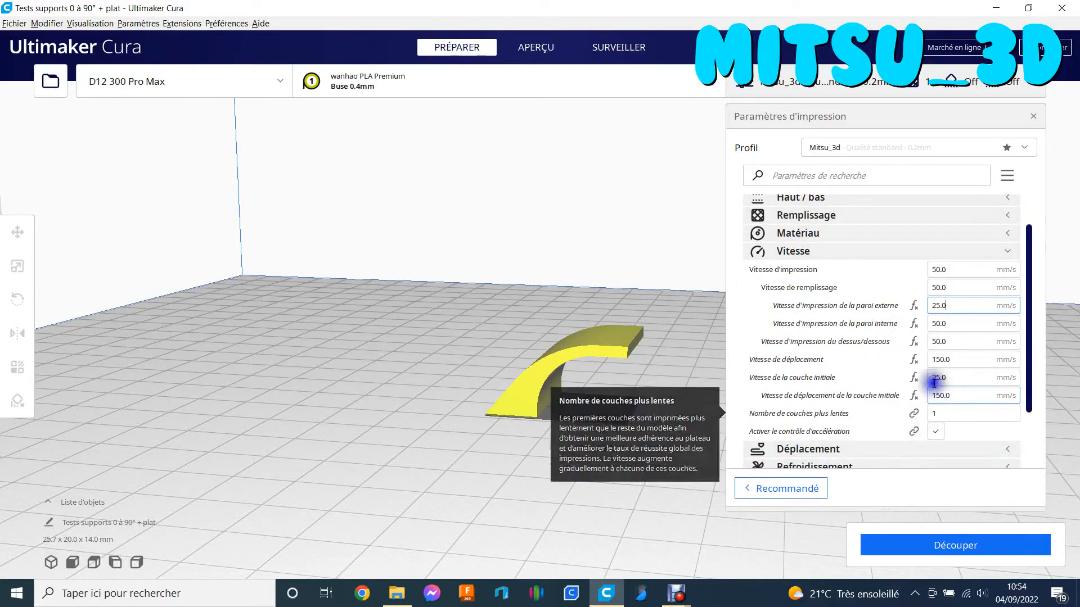
scroll(945, 369, up, 1)
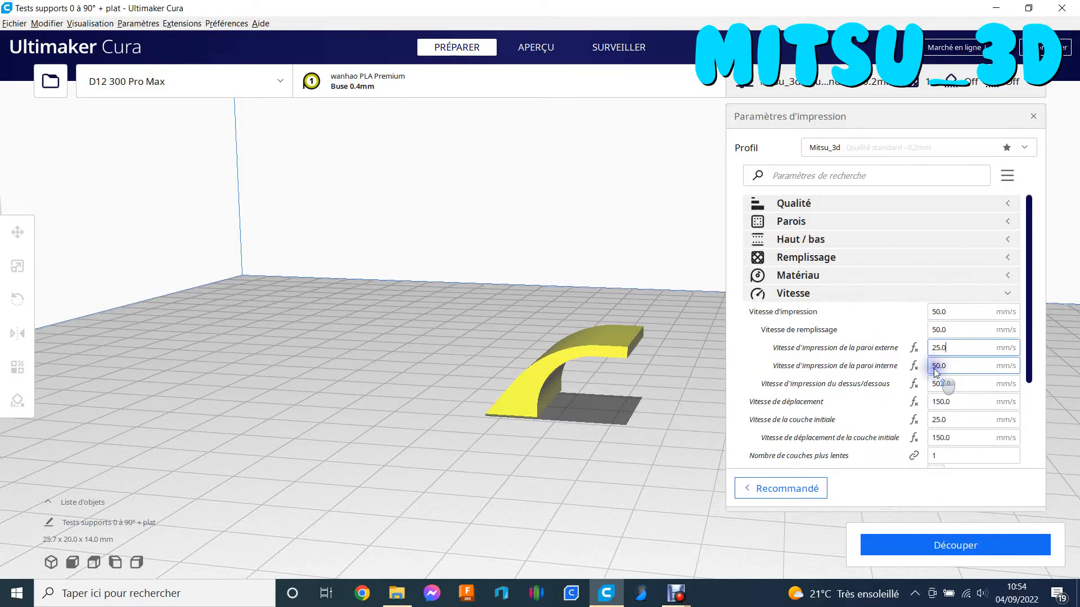
click(809, 293)
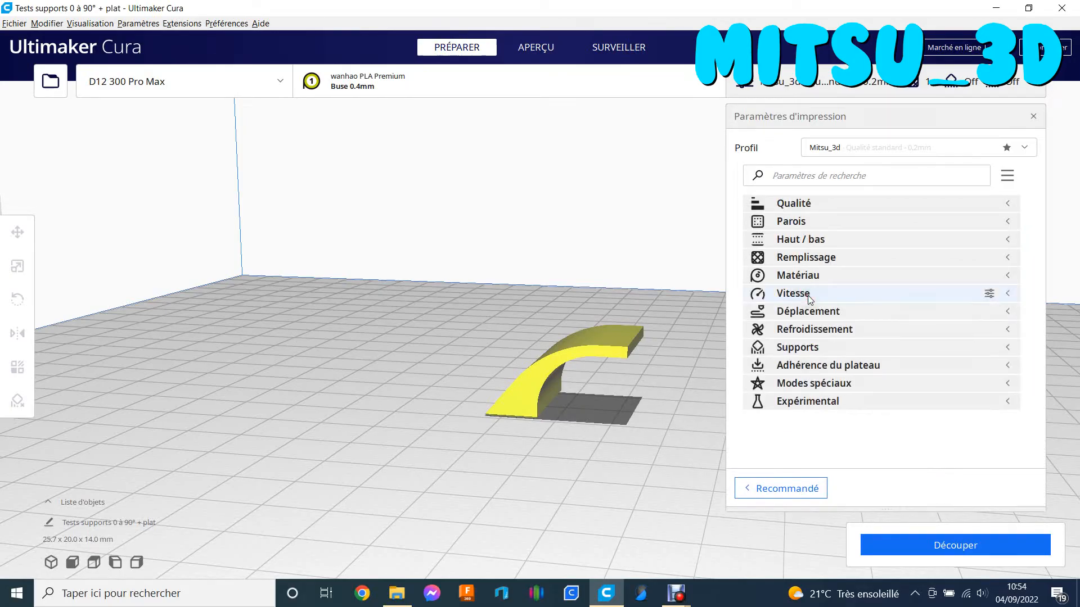
click(815, 311)
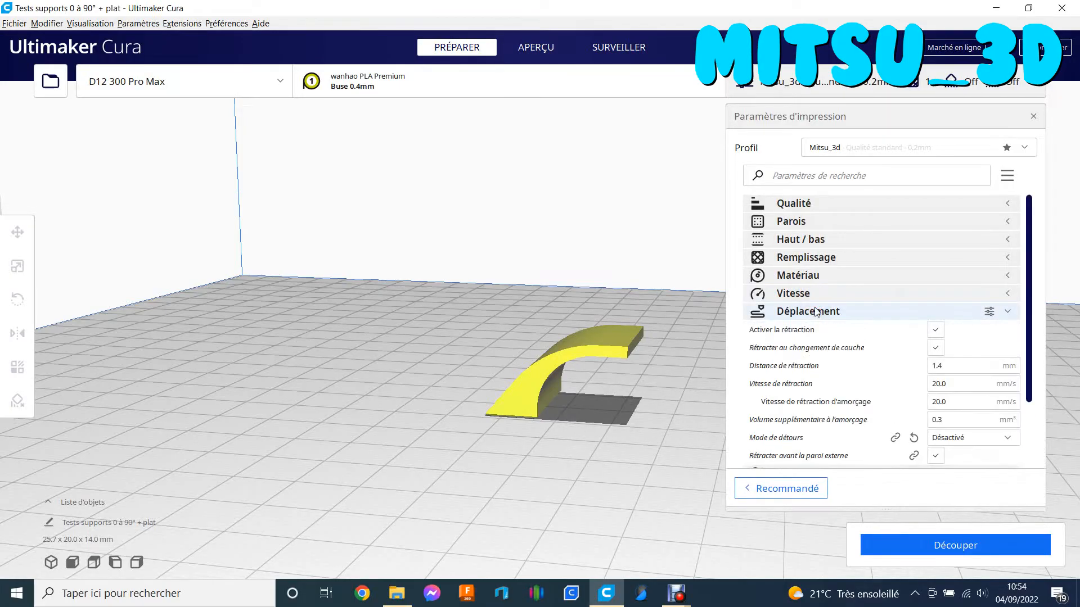
click(816, 311)
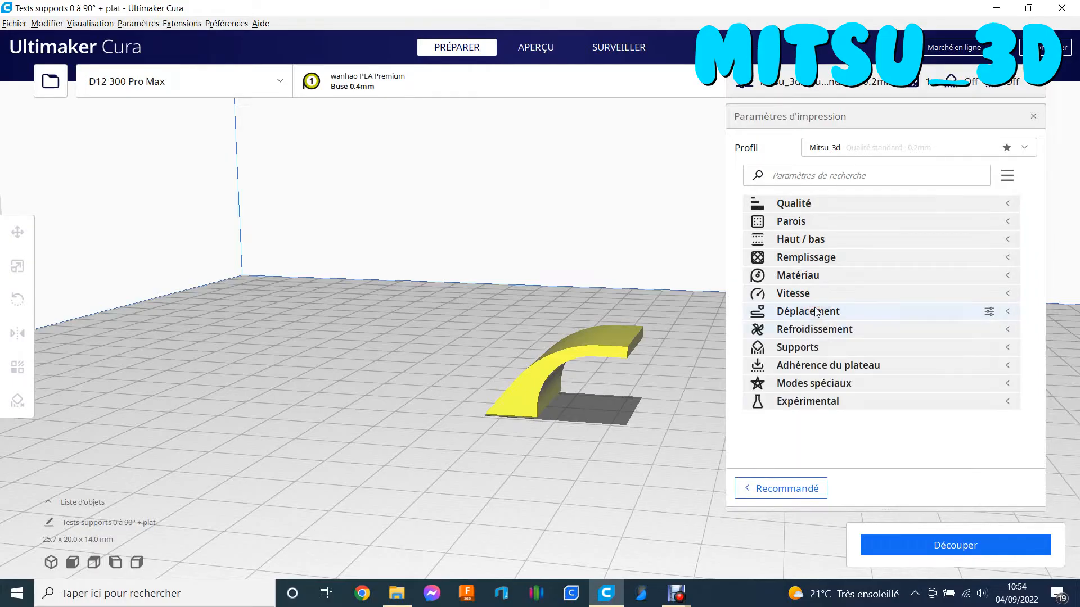
- Enable support generation in the Supports category and inspect the support overhang angle value
click(820, 347)
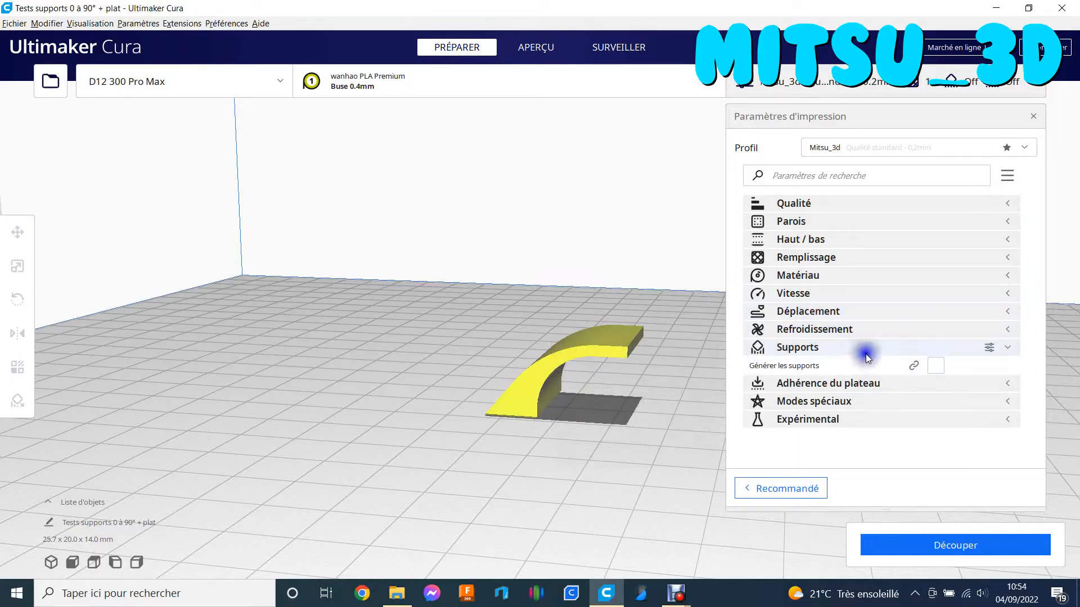
click(936, 366)
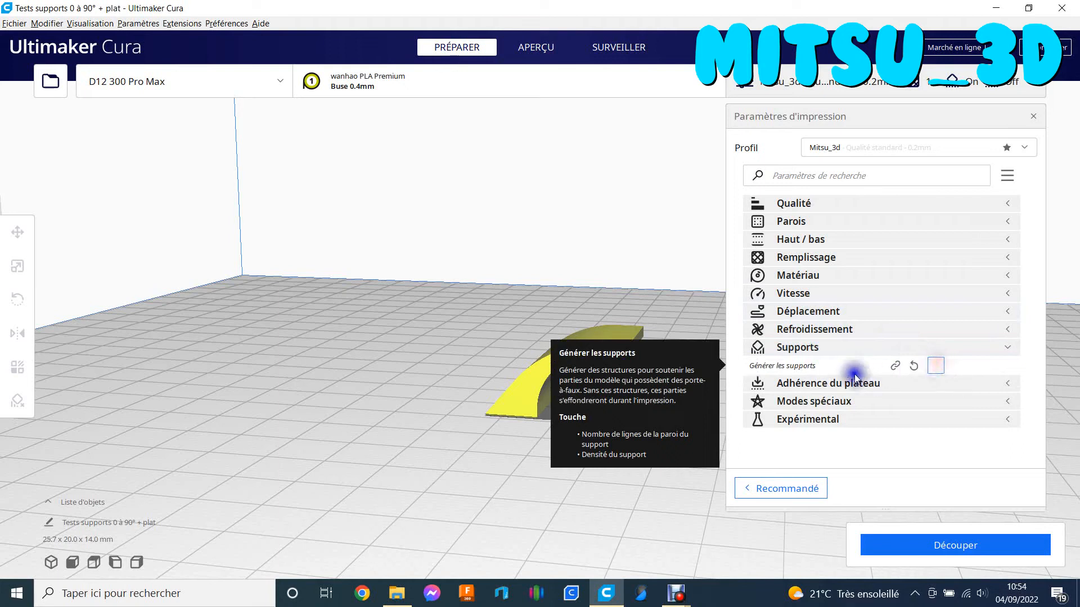
scroll(878, 269, down, 3)
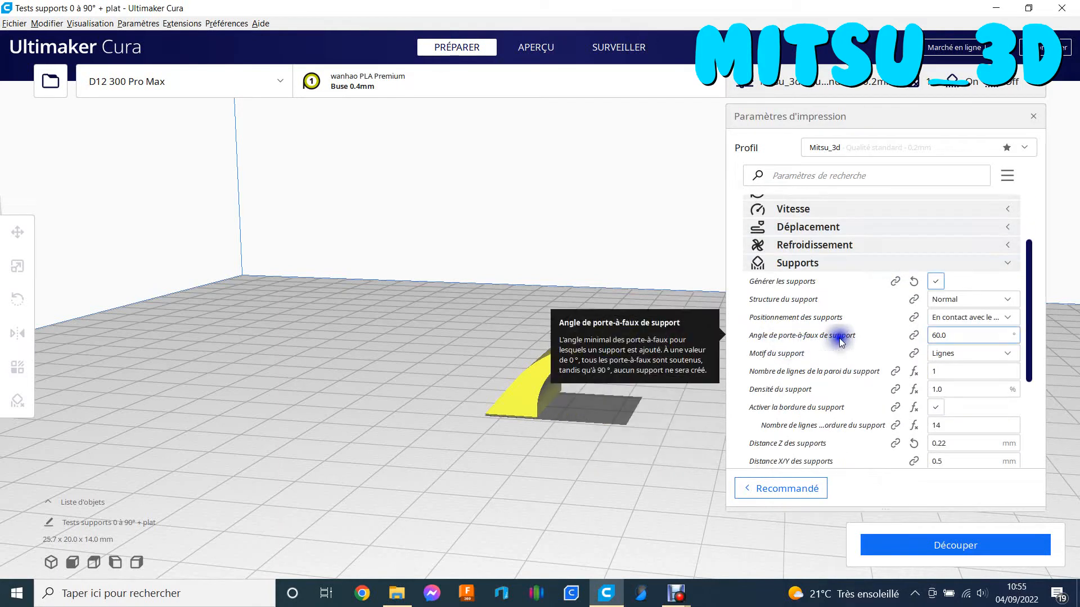
double_click(935, 336)
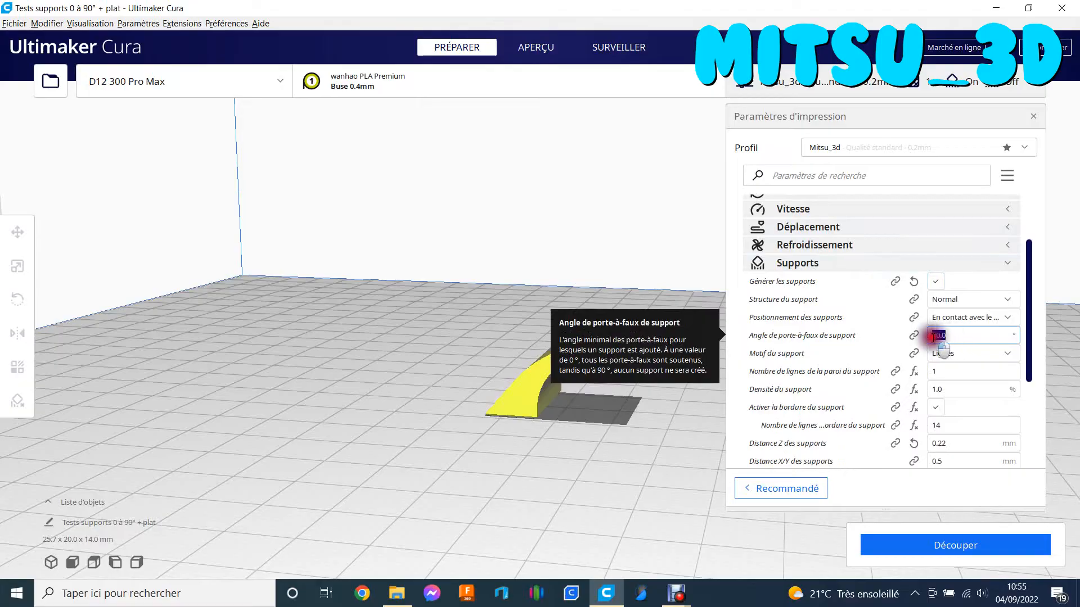
click(951, 336)
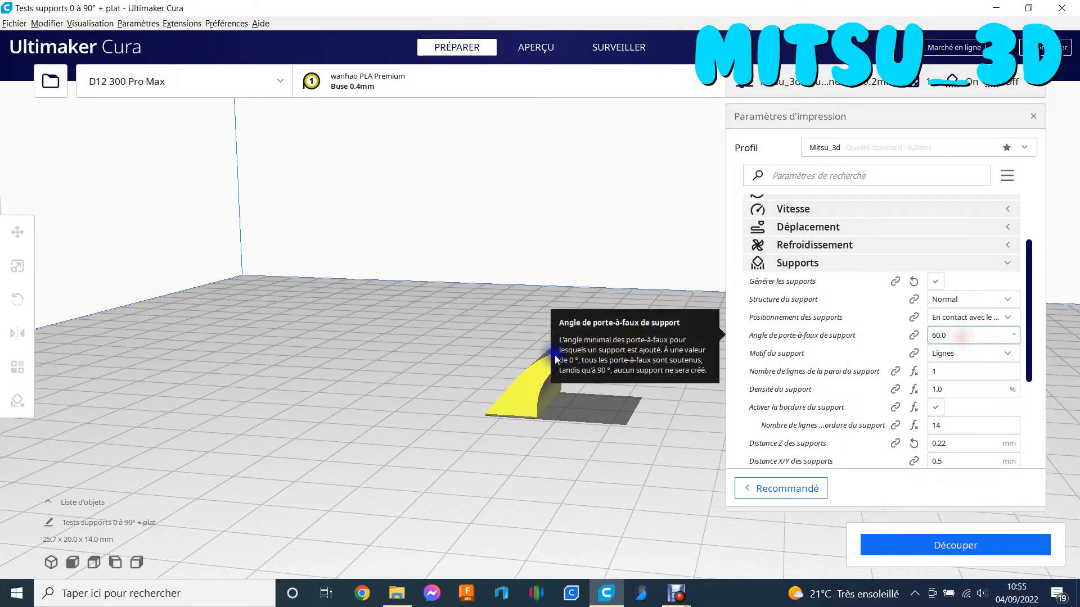
- Check the support structure option and examine the overhang beneath the curved test piece
scroll(571, 413, up, 5)
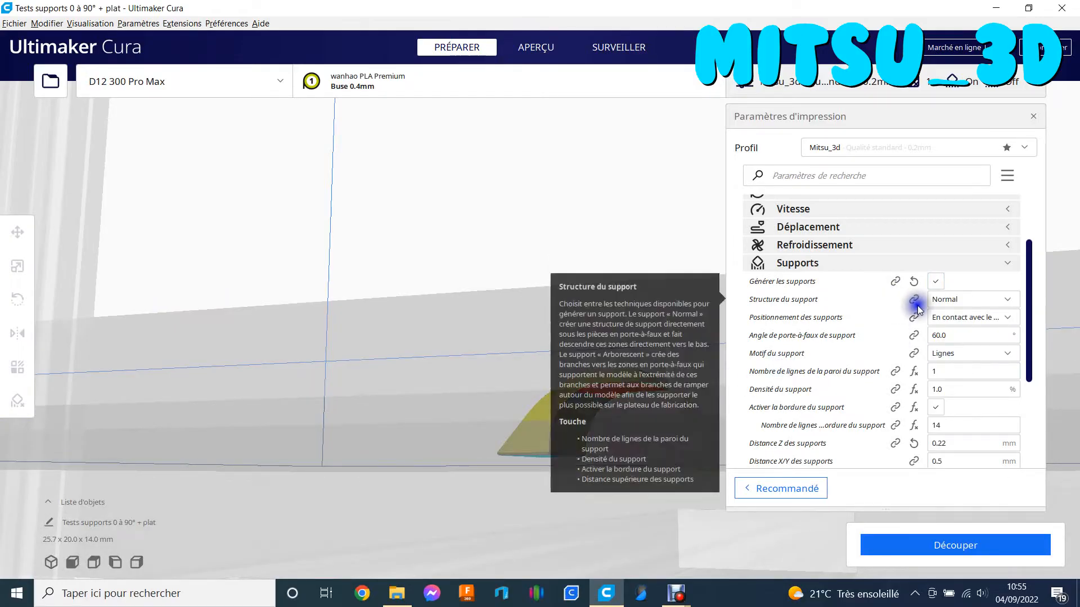
click(968, 303)
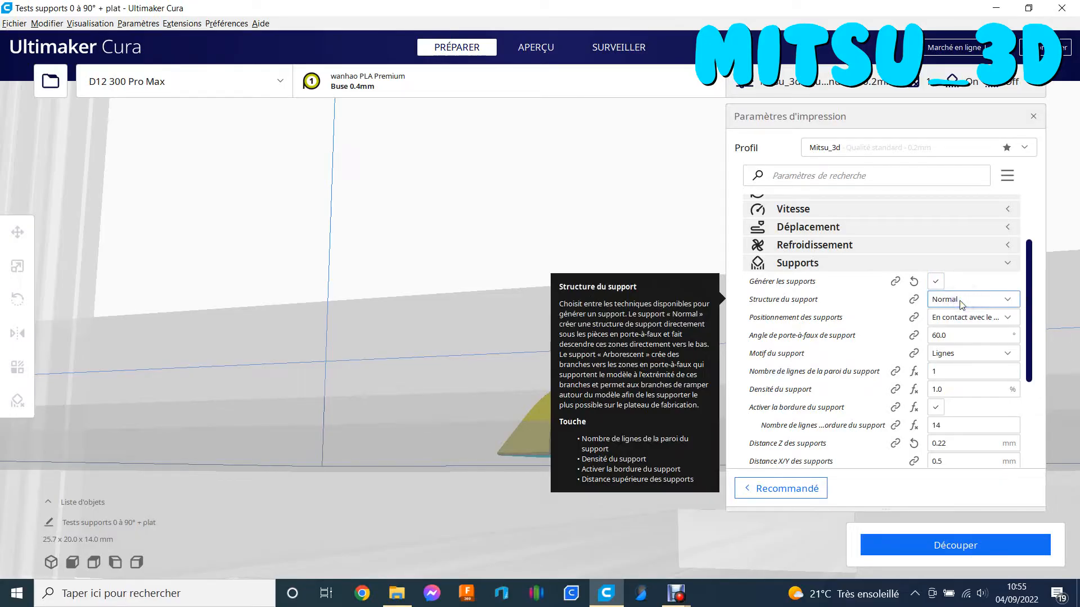
right_drag(626, 304, 634, 316)
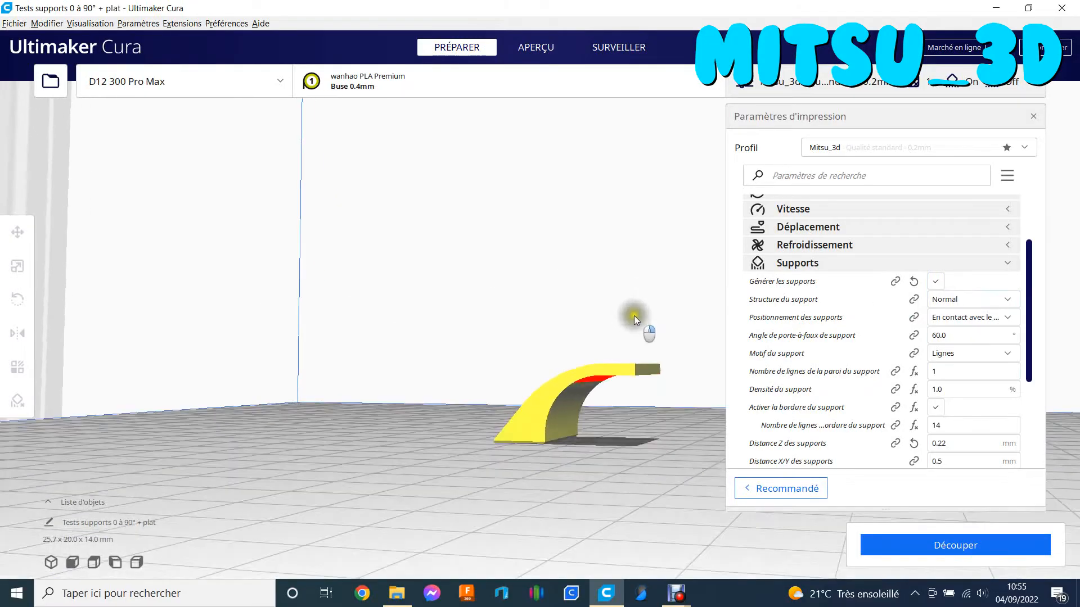
click(563, 425)
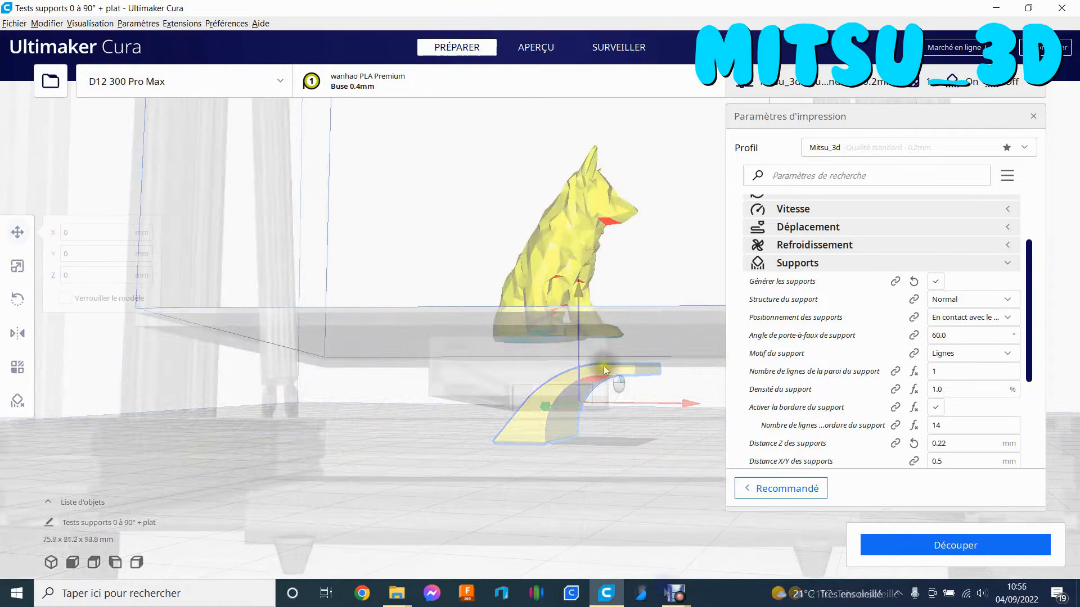
- Examine the seated dog model from low and high angles, checking the overhangs under its muzzle, chest and belly
click(521, 385)
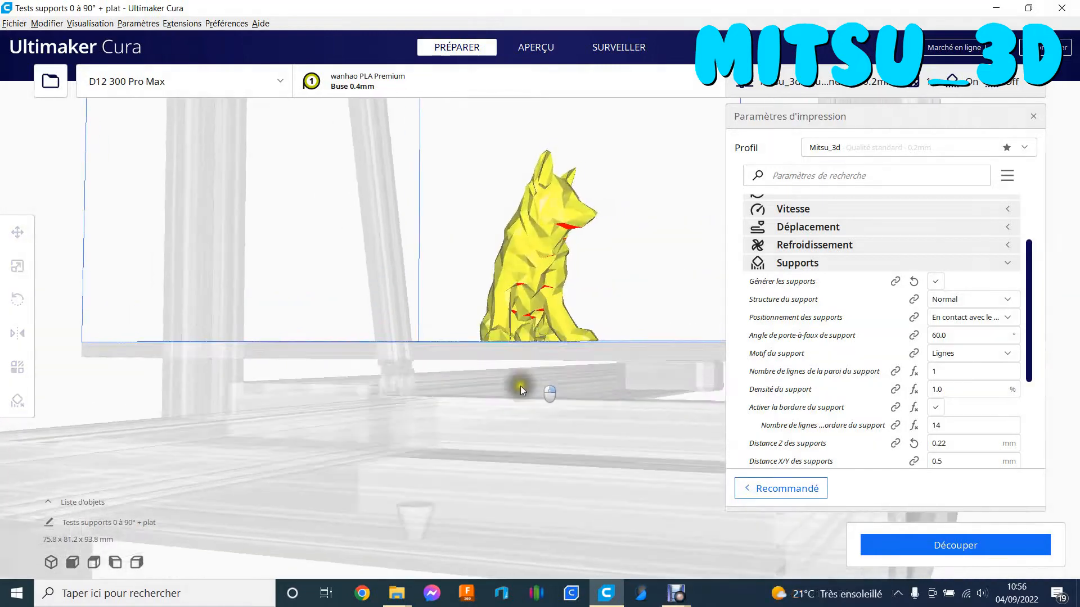
mouse_move(521, 386)
right_down()
mouse_move(550, 361)
mouse_move(567, 378)
mouse_move(506, 402)
right_up()
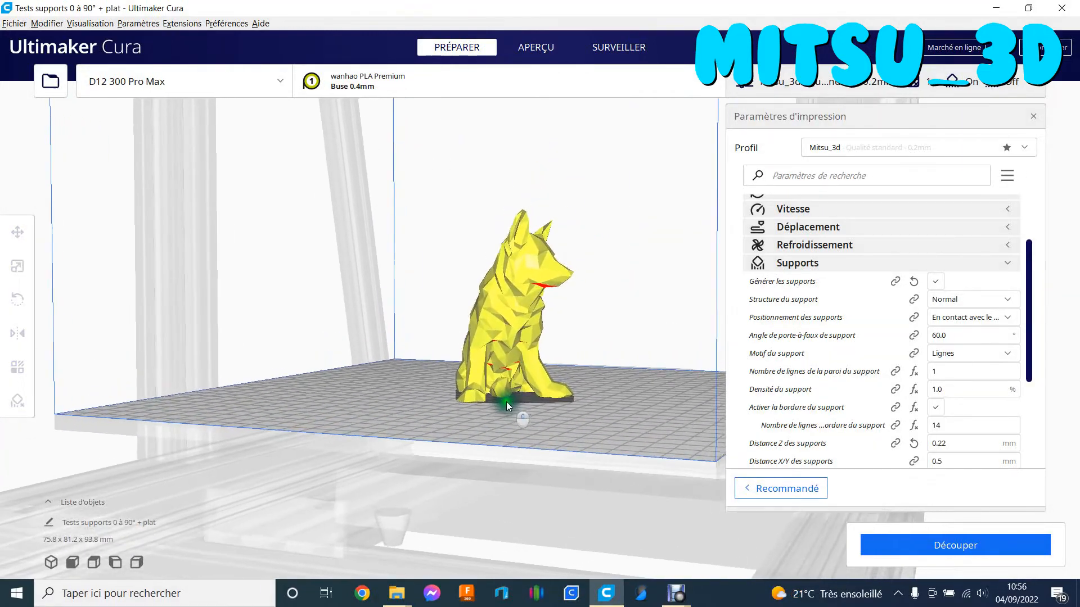
scroll(504, 397, up, 5)
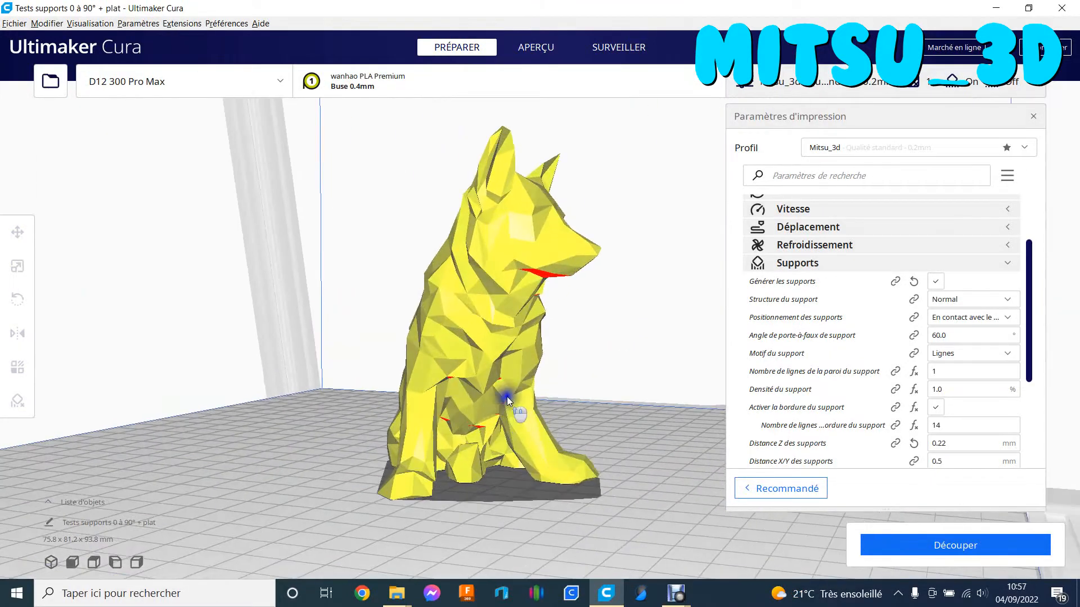
right_drag(523, 436, 513, 426)
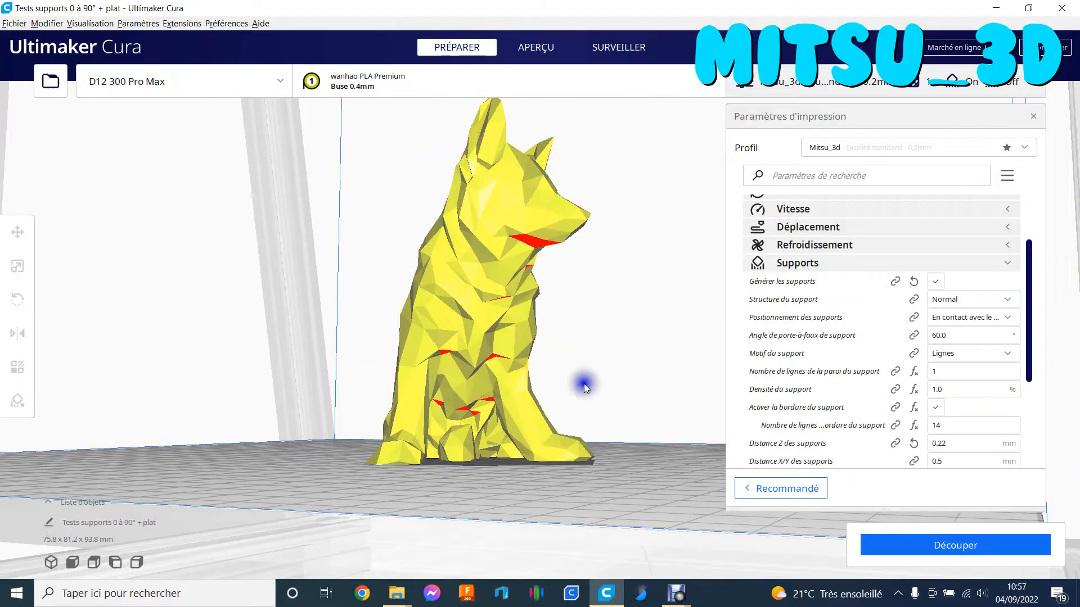
mouse_move(542, 430)
right_down()
mouse_move(507, 433)
mouse_move(495, 461)
mouse_move(484, 447)
mouse_move(537, 430)
right_up()
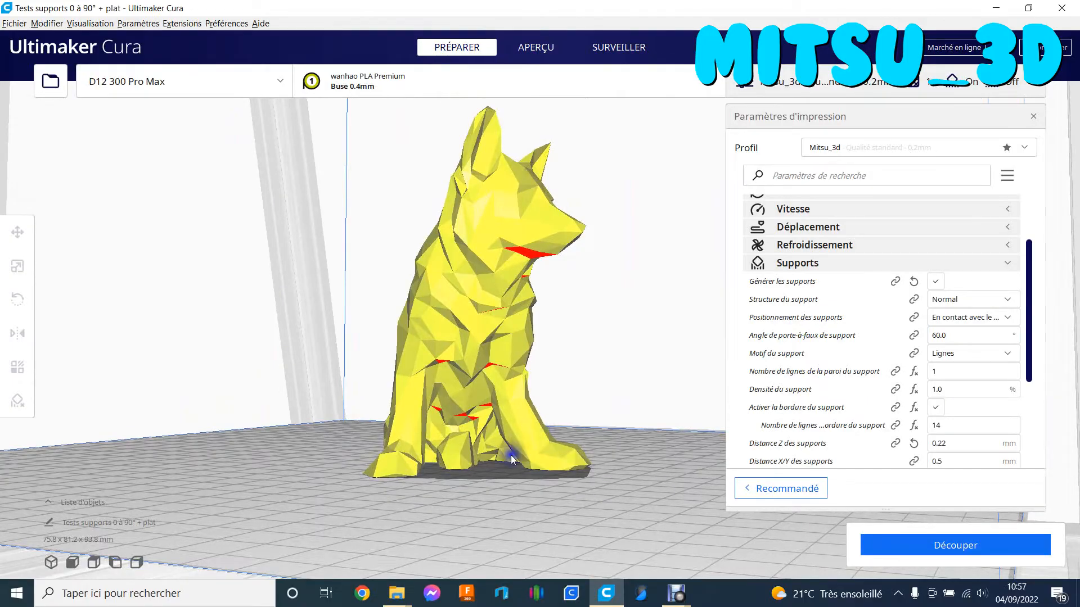
right_drag(509, 457, 514, 481)
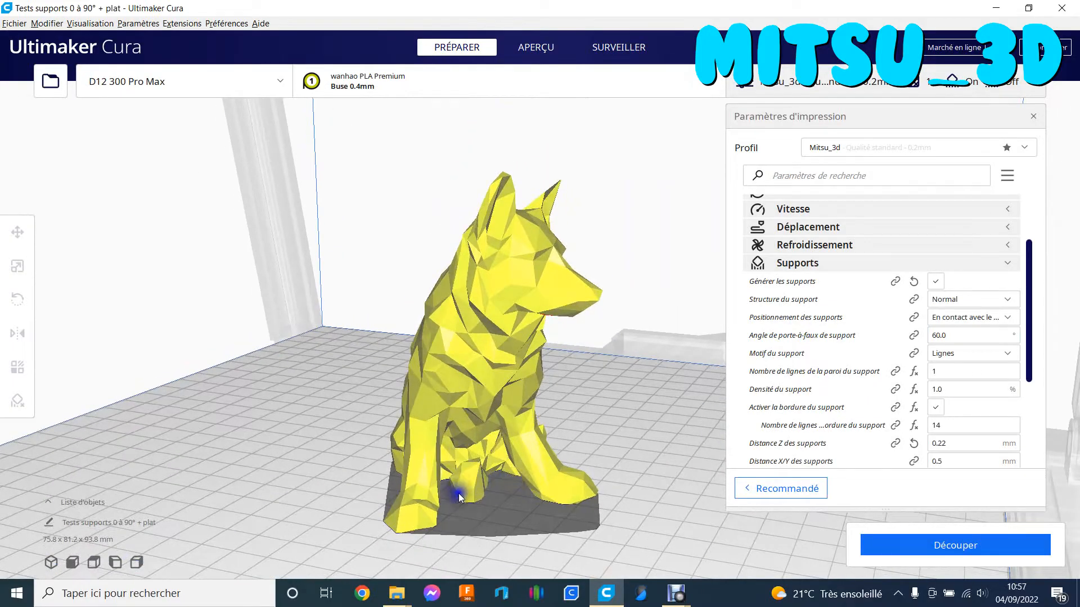
right_drag(479, 491, 416, 515)
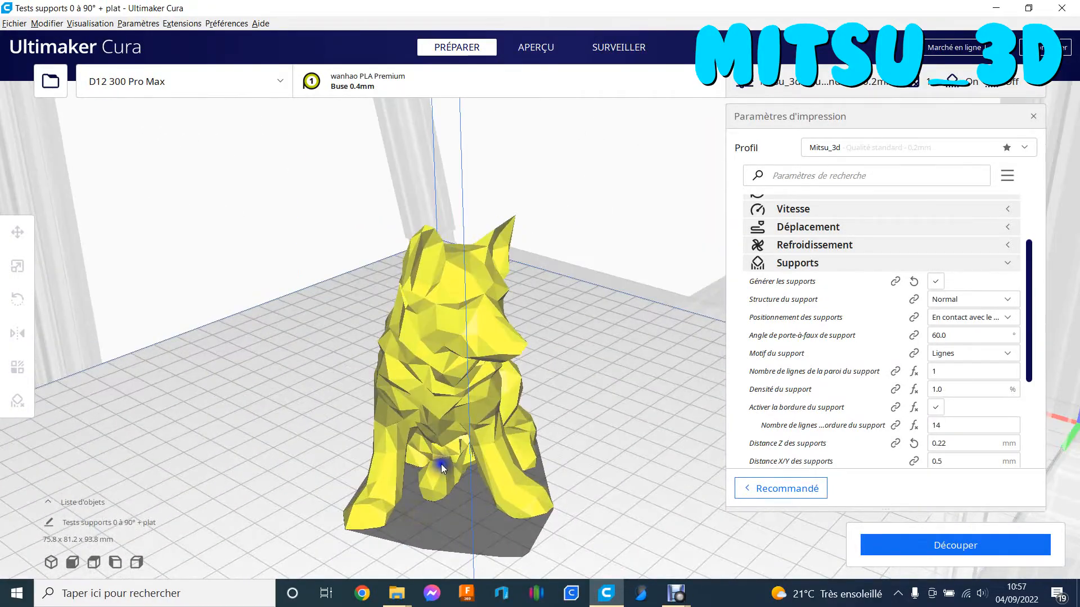
right_drag(434, 475, 453, 442)
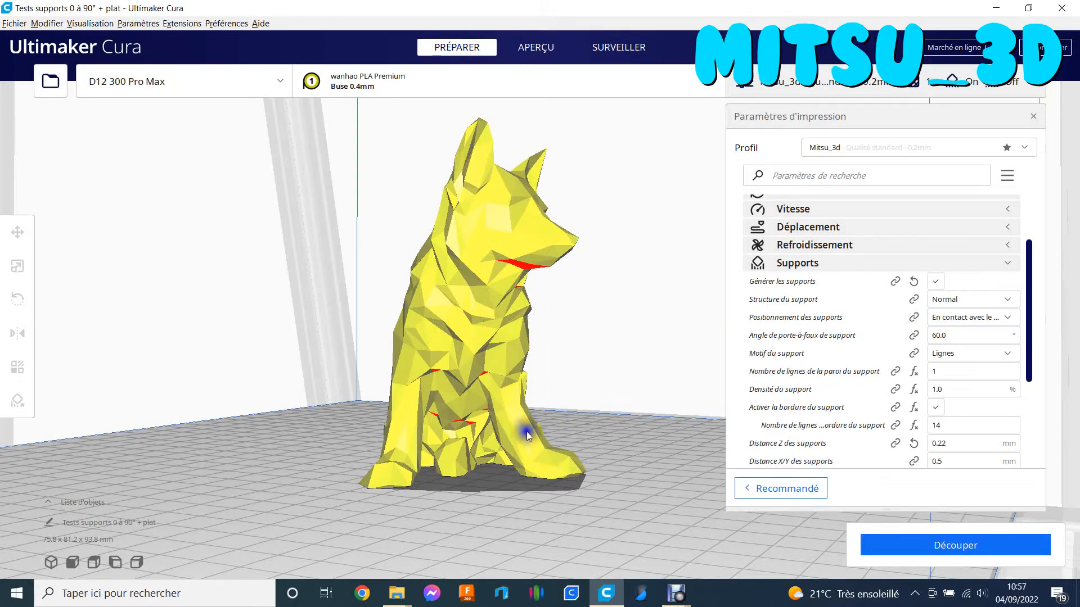
- Set the support placement to Partout and examine the dog model's overhangs from above, below and low side angles
click(964, 318)
click(949, 353)
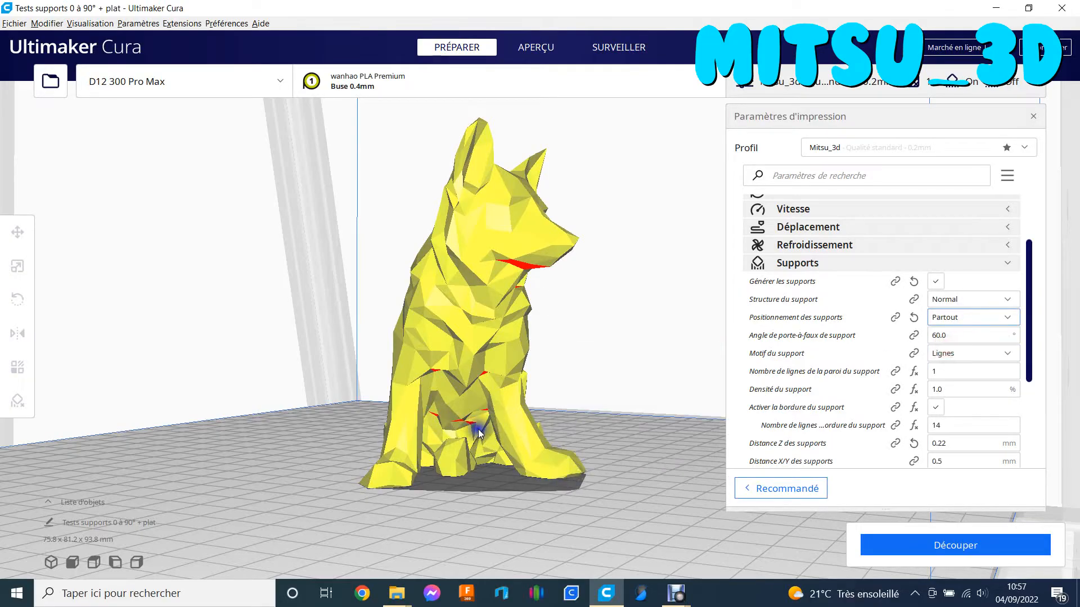
right_drag(444, 448, 445, 470)
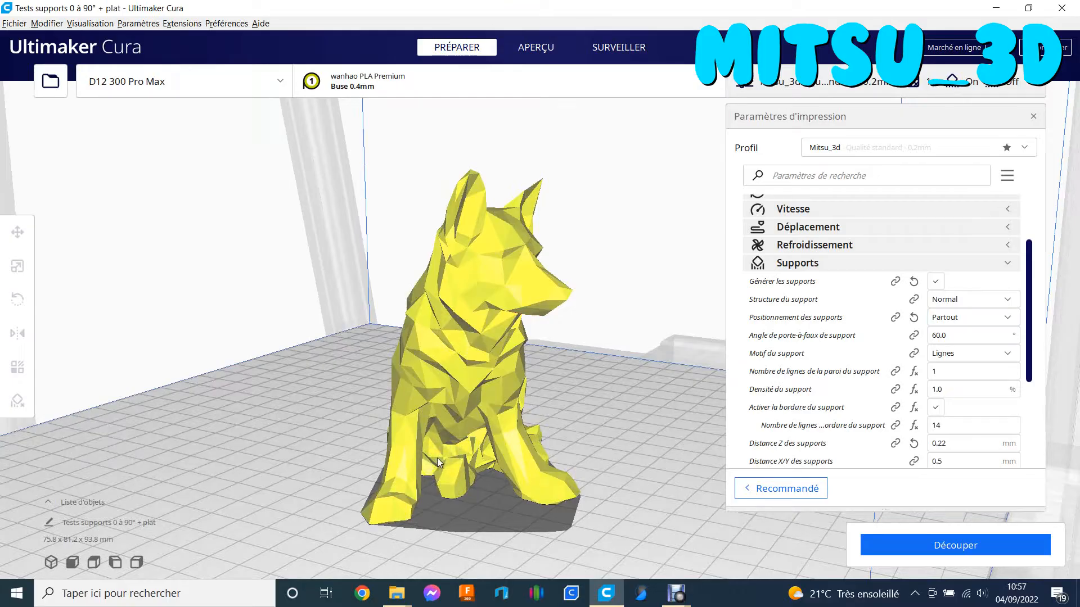
right_drag(437, 458, 481, 406)
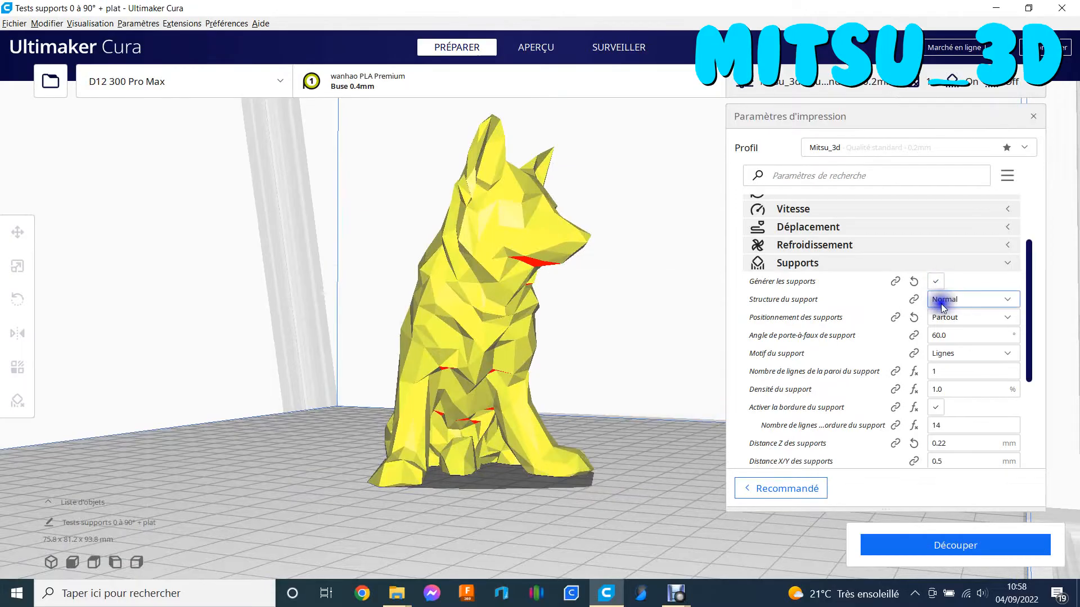
right_drag(553, 295, 450, 307)
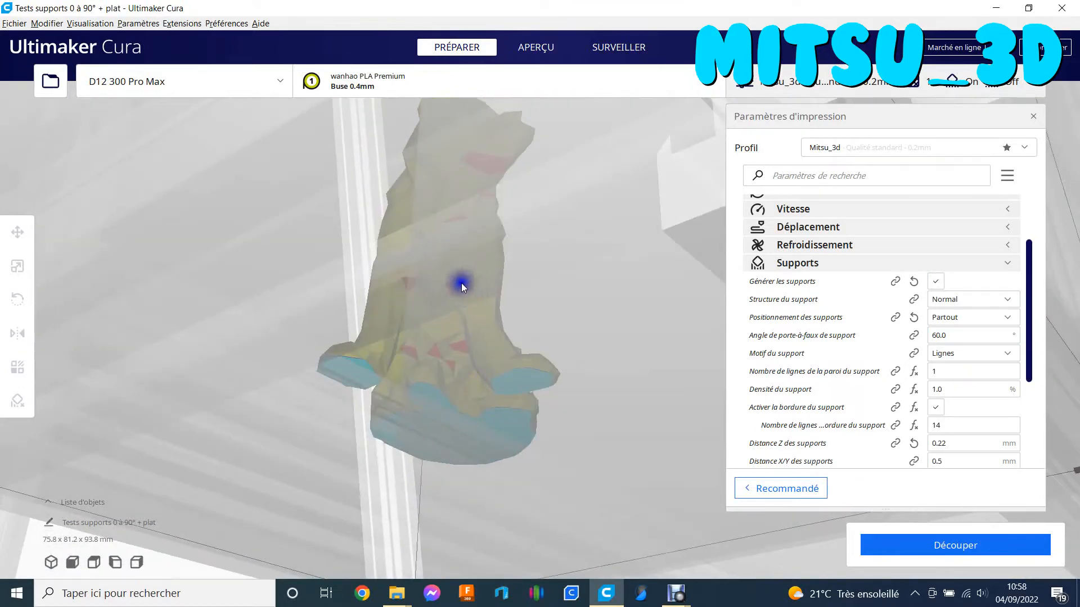
right_drag(475, 295, 495, 447)
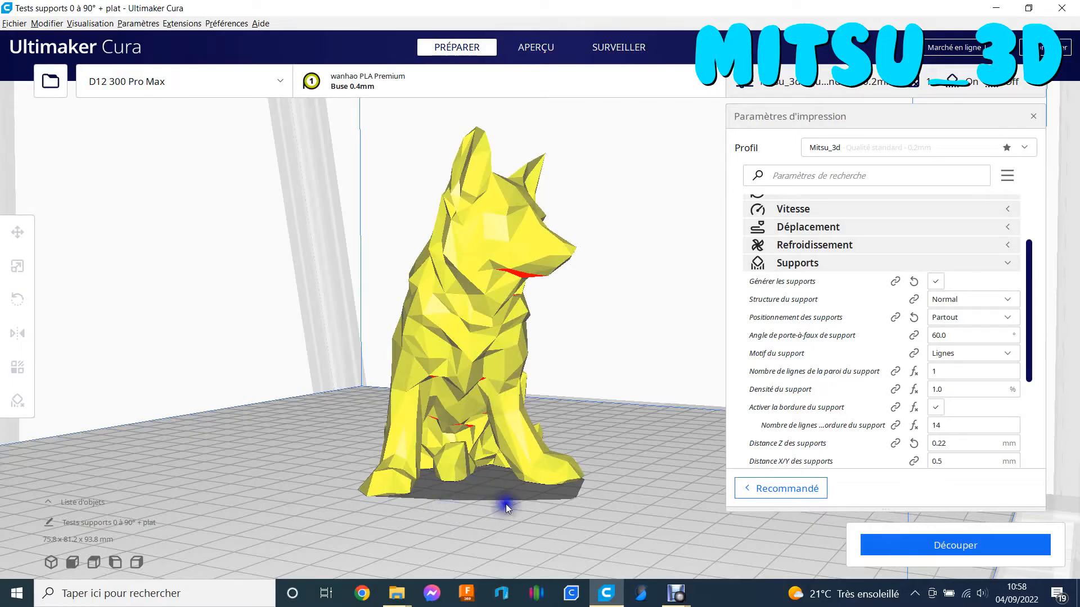
right_drag(502, 495, 542, 468)
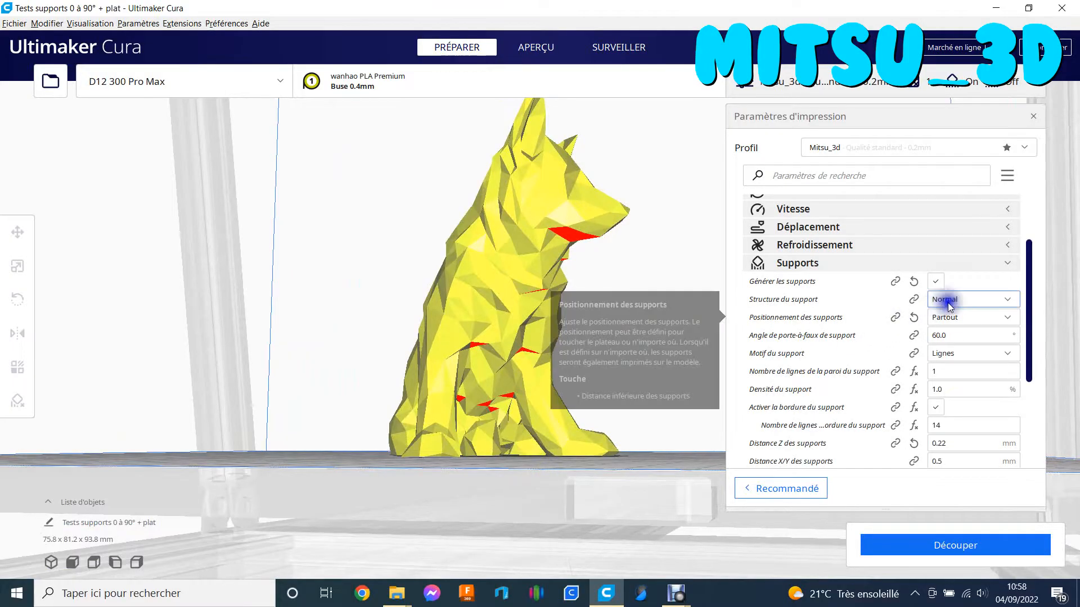
- Delete the dog model and load the curved overhang test piece from the Tests pour supports folder
mouse_move(956, 300)
click(518, 363)
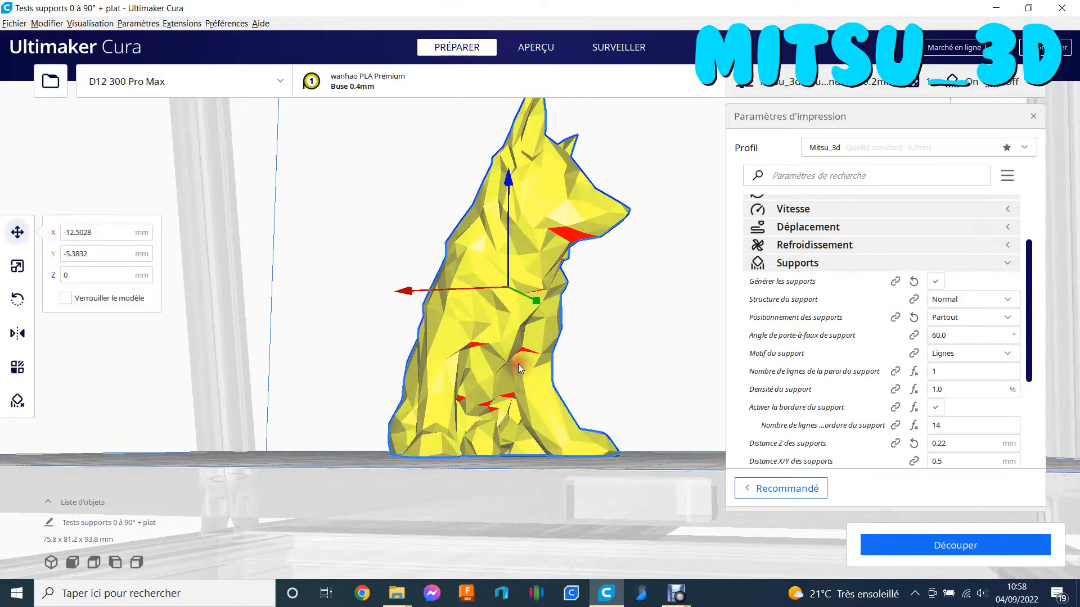
key(Delete)
mouse_move(401, 585)
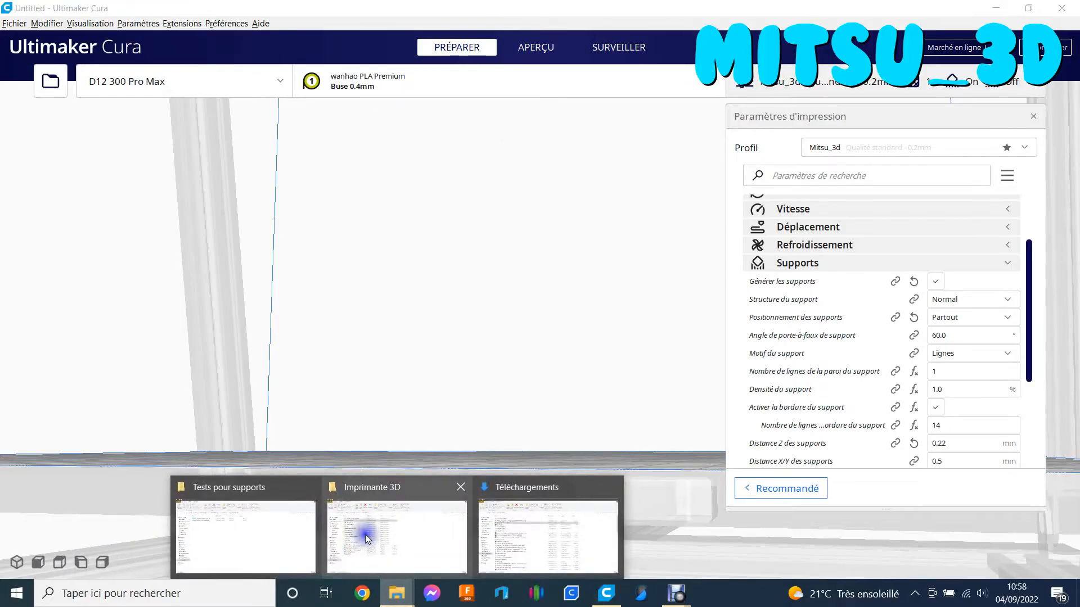
click(306, 526)
drag(193, 156, 481, 458)
- Move the test piece to the centre of the build plate at X 0 and Y 0
right_drag(508, 430, 554, 410)
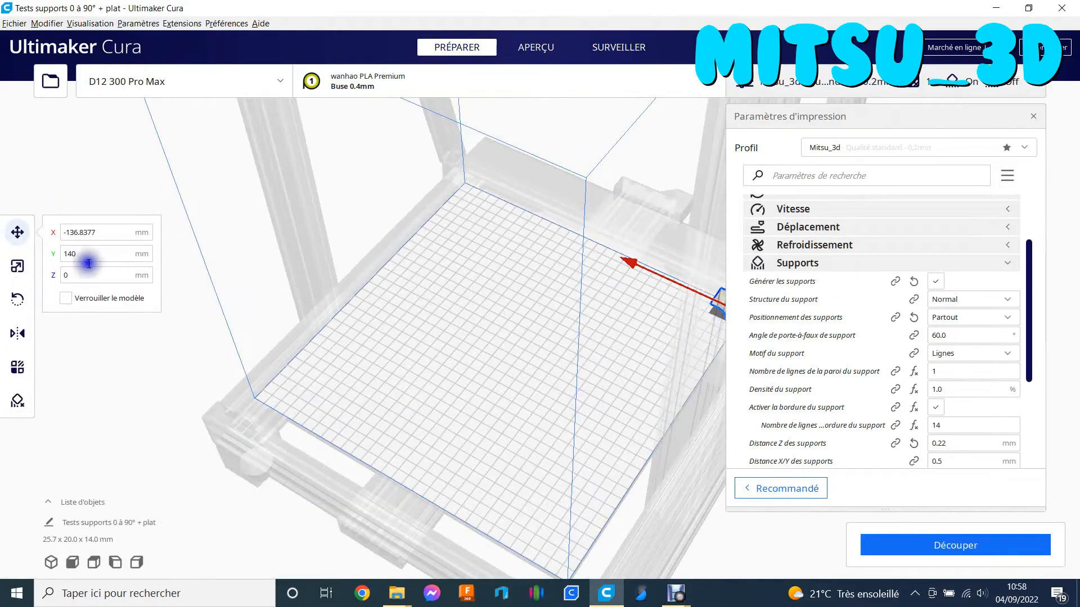
drag(93, 232, 58, 257)
text(00)
click(488, 343)
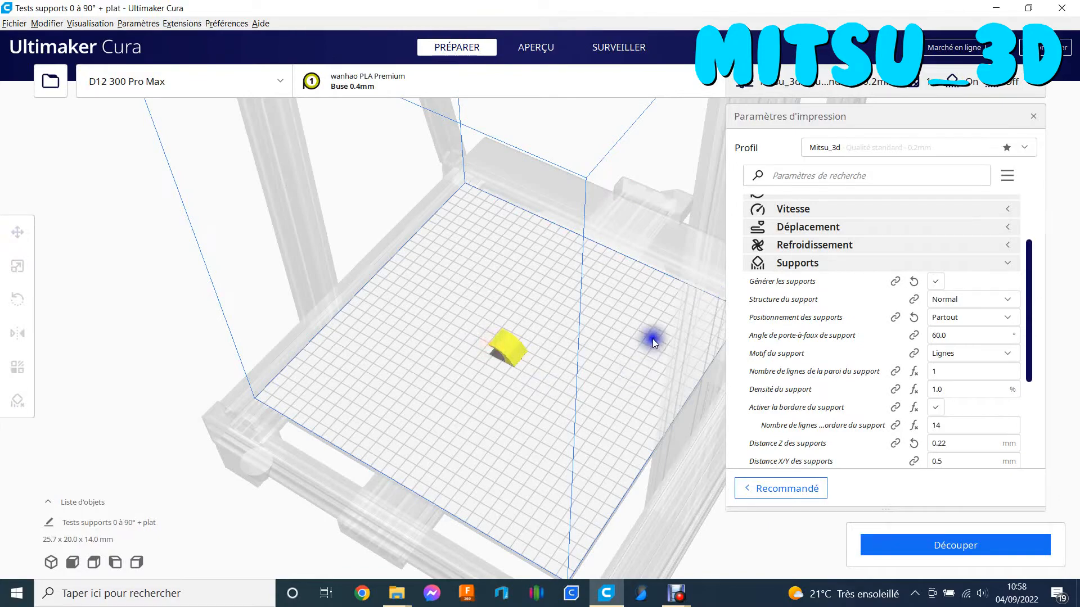
- Inspect the underside of the curved test piece and check the support overhang angle setting
right_drag(653, 338, 686, 348)
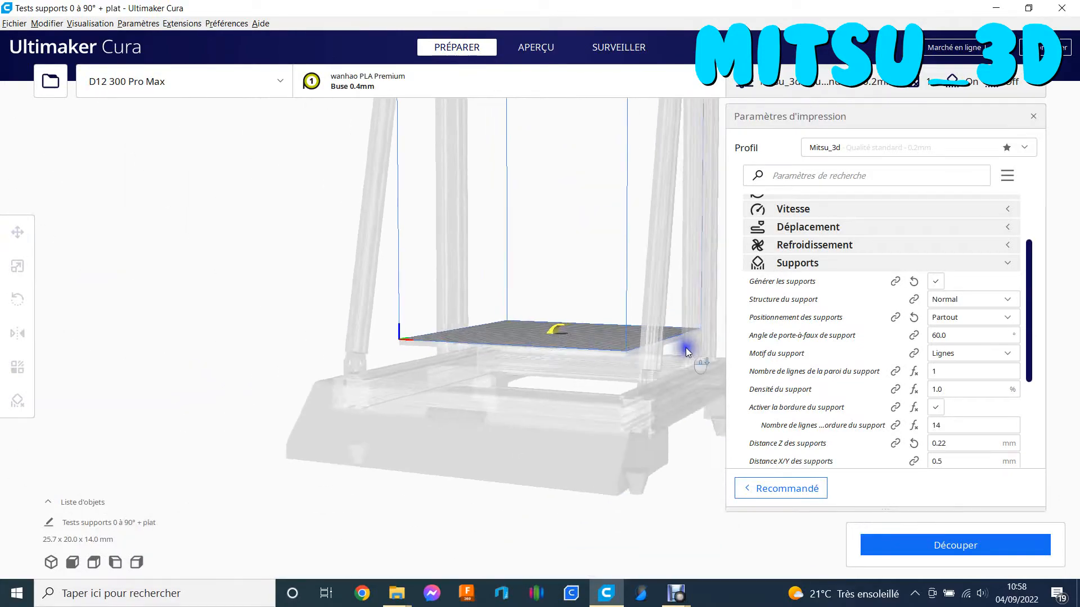
scroll(658, 365, up, 5)
middle_drag(618, 432, 364, 375)
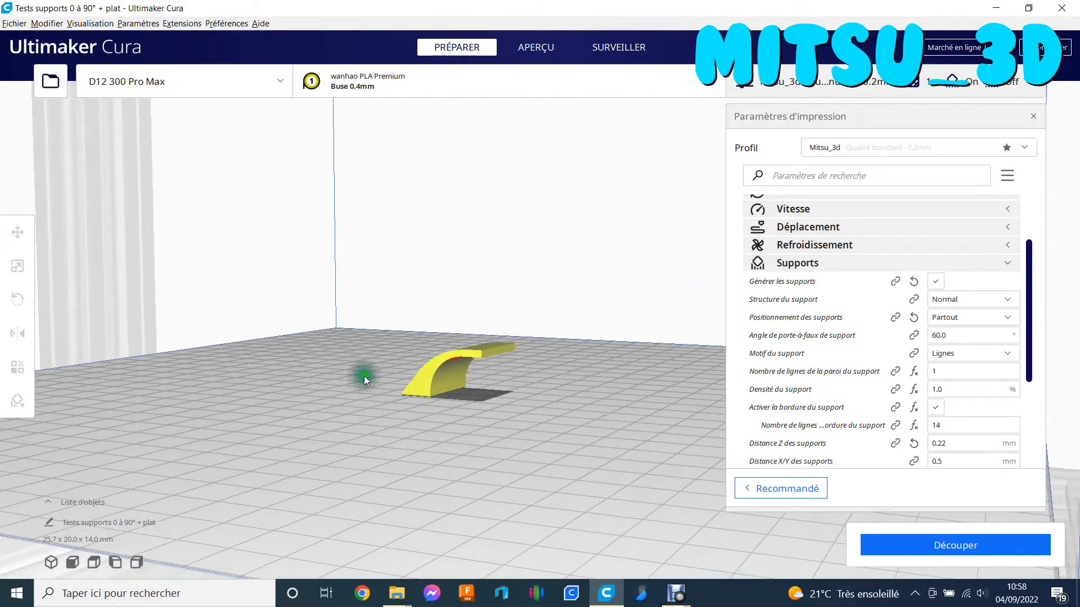
right_drag(366, 393, 402, 375)
double_click(949, 336)
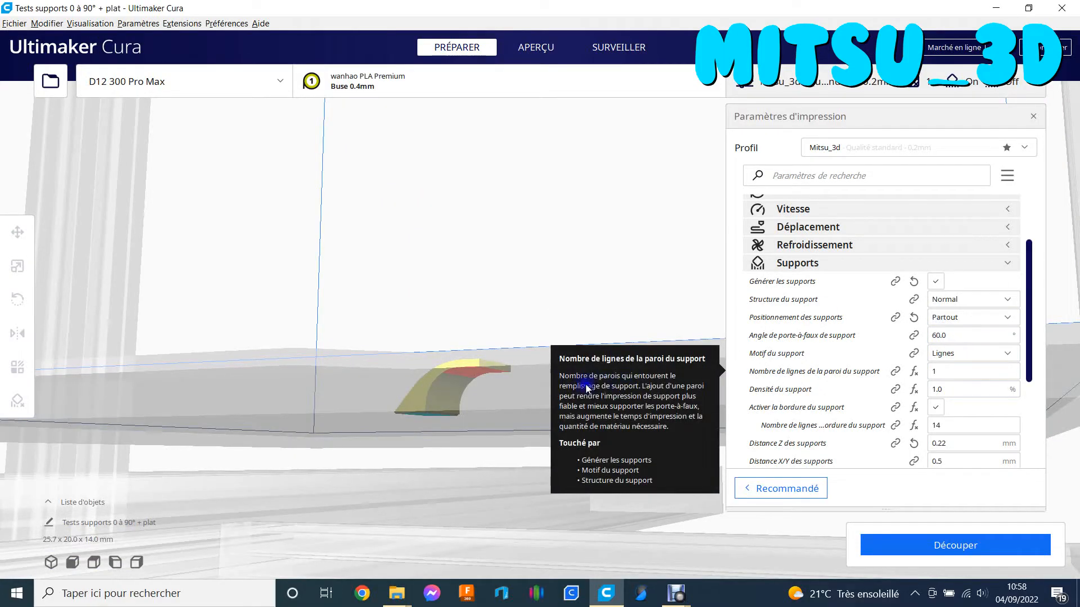
- Review the support pattern, the number of support wall lines and the support density
click(957, 365)
click(959, 353)
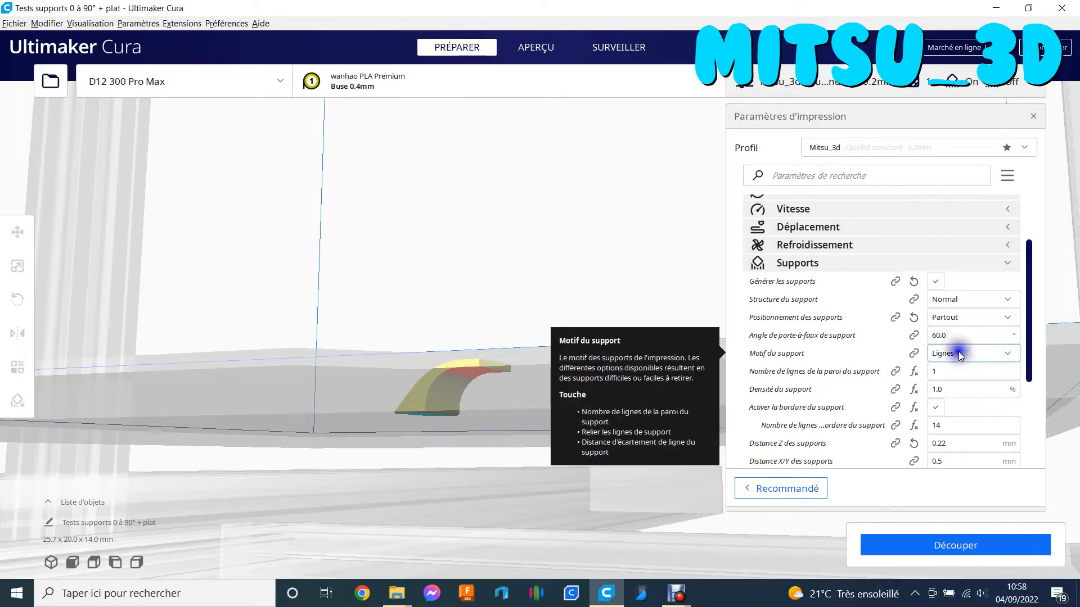
click(928, 372)
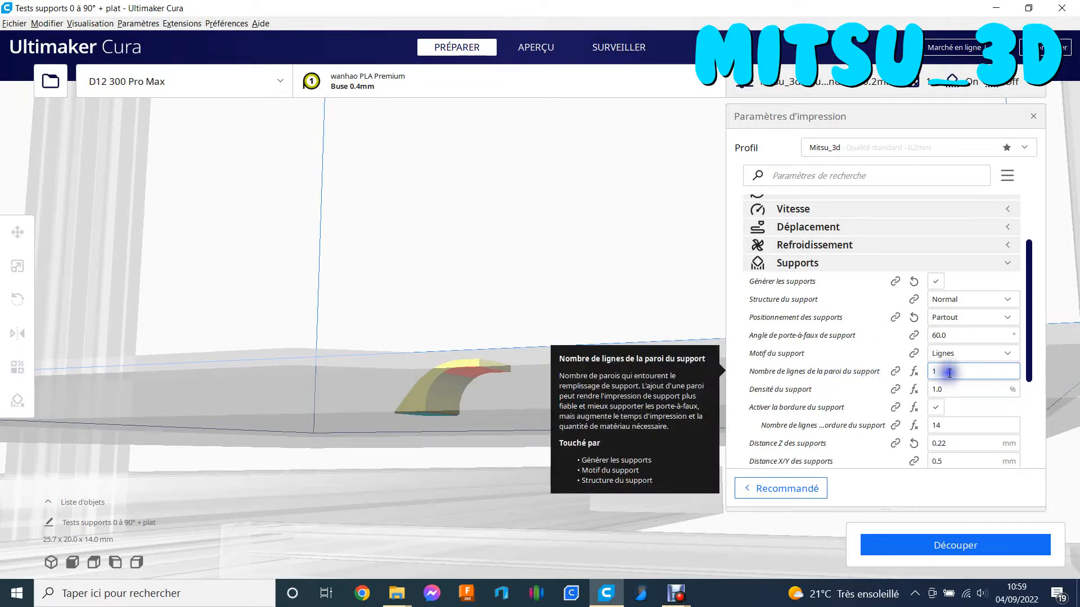
click(950, 373)
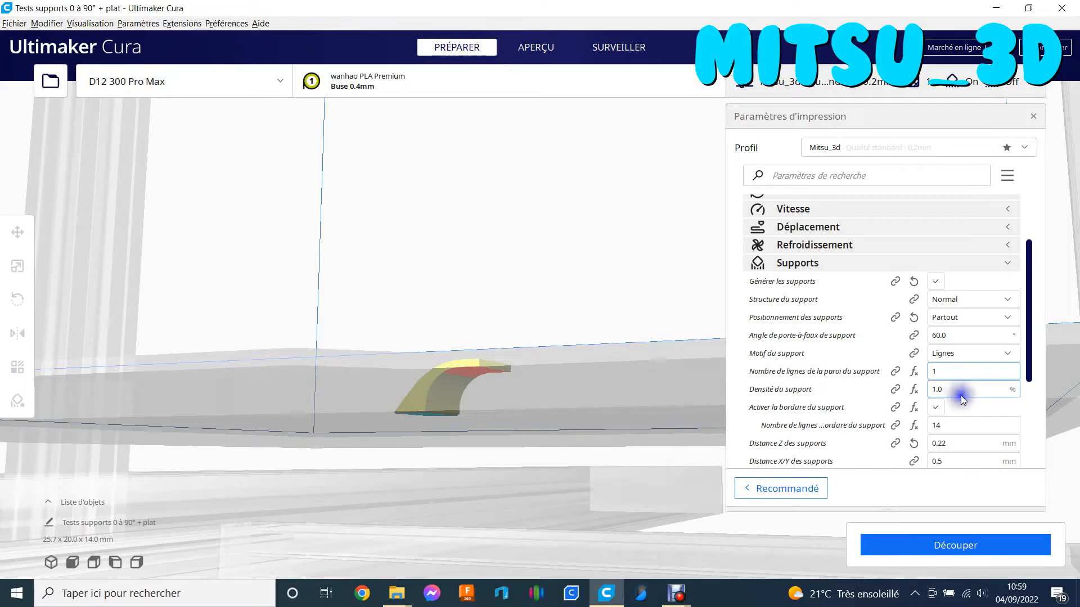
click(968, 388)
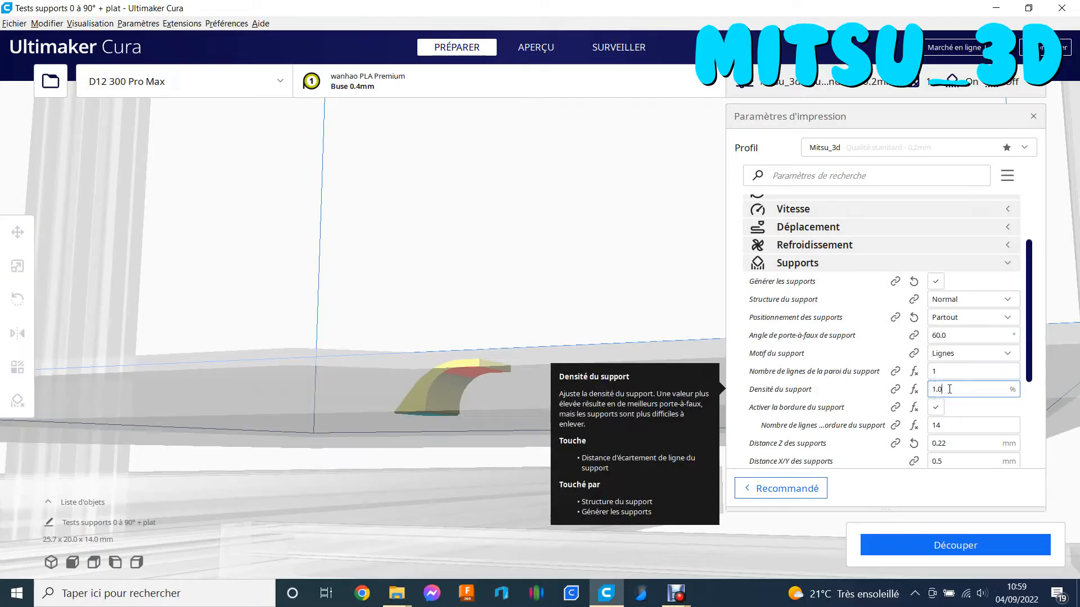
double_click(946, 388)
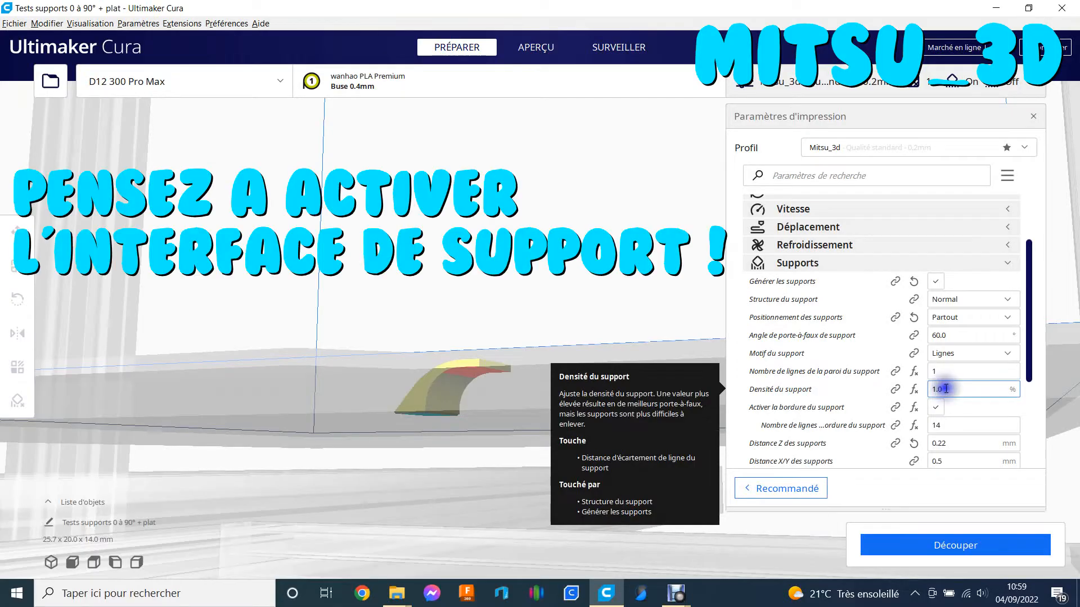
- Slice the test piece and preview it down to layer 36, examining the inside of its support from above
click(971, 546)
right_drag(612, 370, 636, 401)
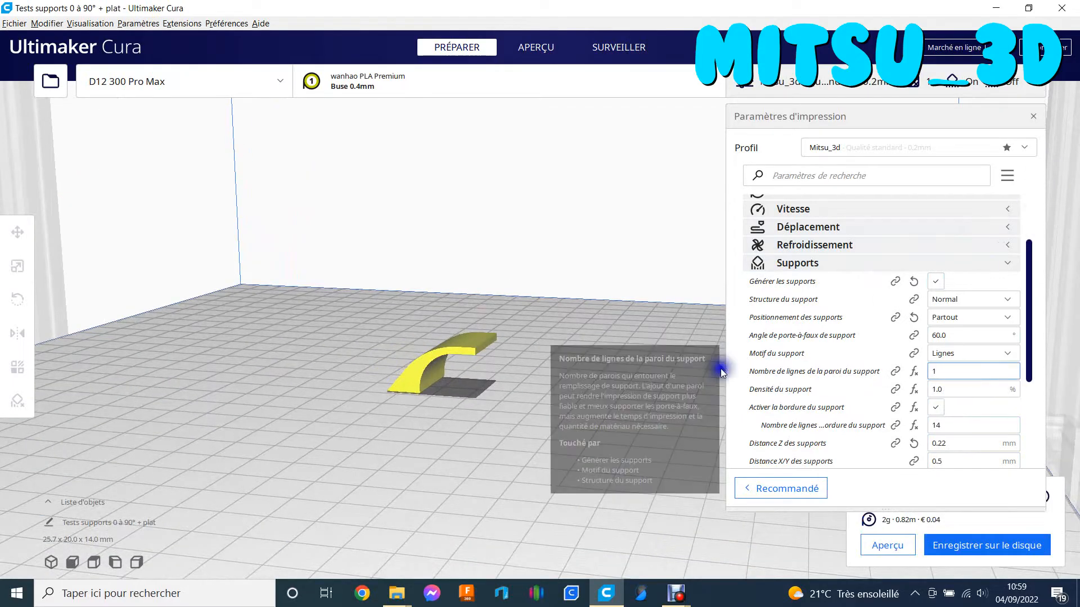
click(909, 545)
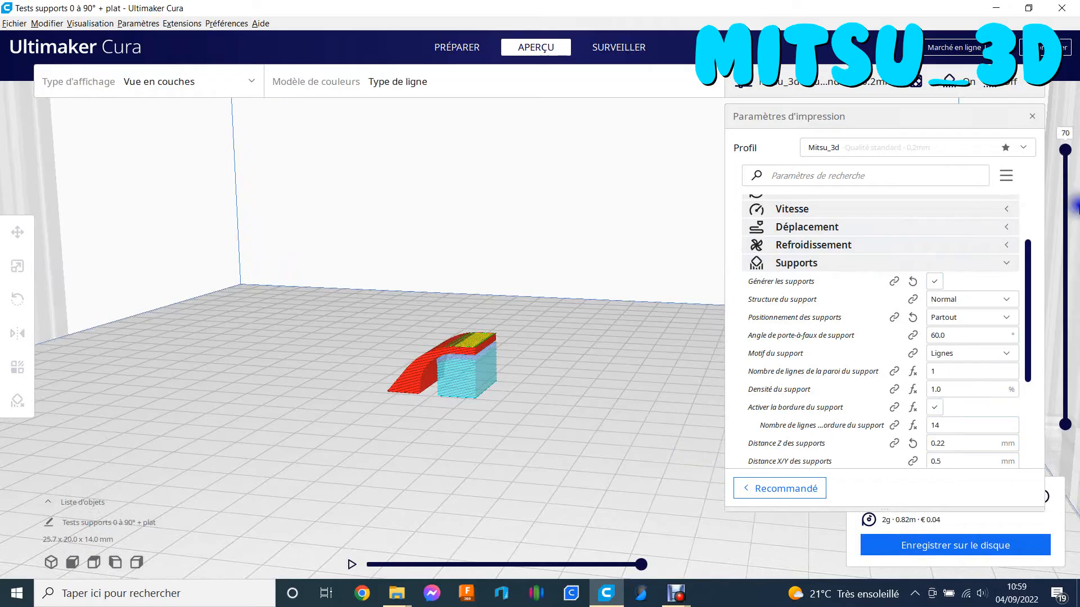
drag(1066, 150, 1066, 276)
scroll(485, 410, up, 10)
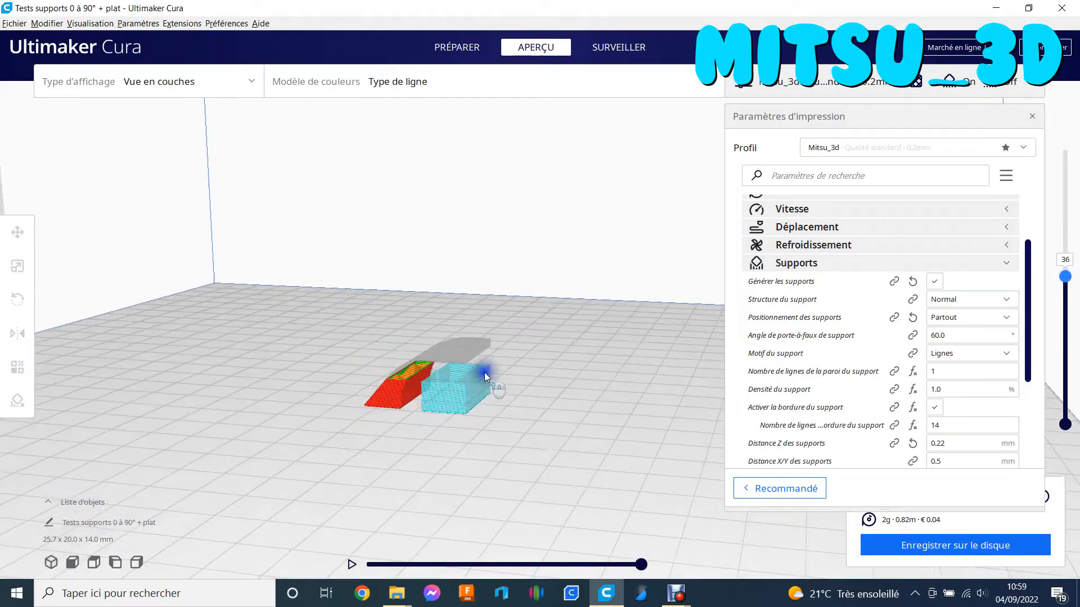
right_drag(511, 429, 605, 404)
mouse_move(624, 288)
right_down()
mouse_move(587, 362)
mouse_move(566, 450)
mouse_move(604, 397)
right_up()
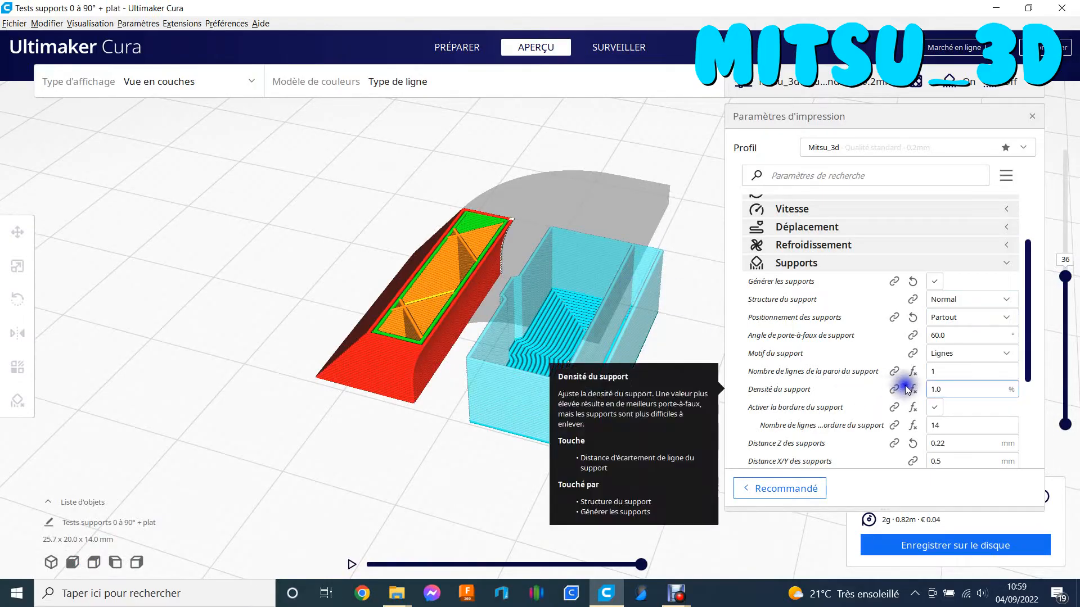
- Set the support density to 5 % and reslice the test piece
drag(947, 388, 917, 391)
text(5)
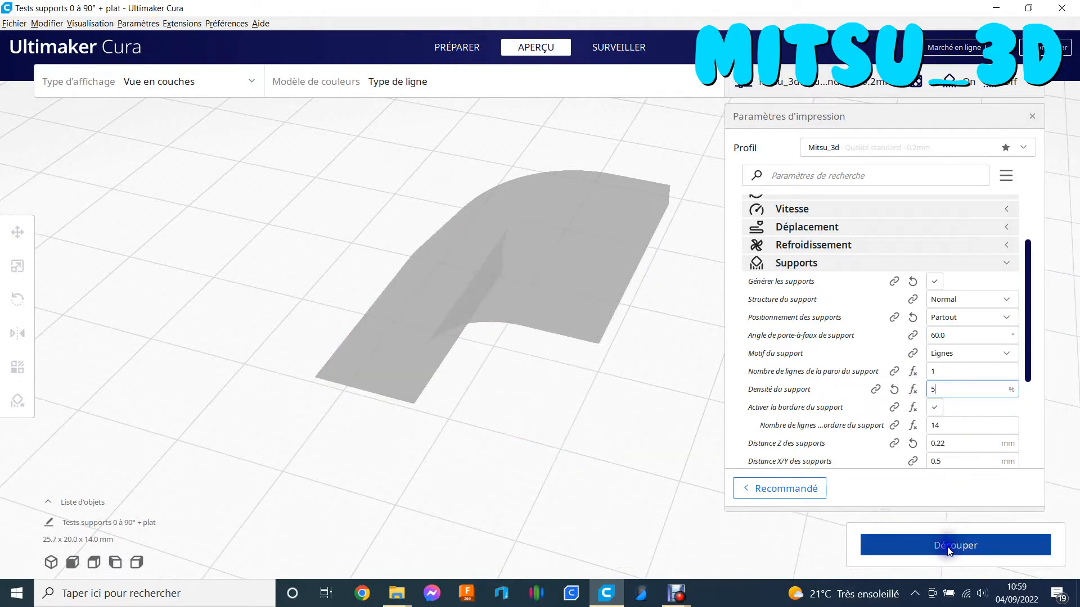
click(949, 547)
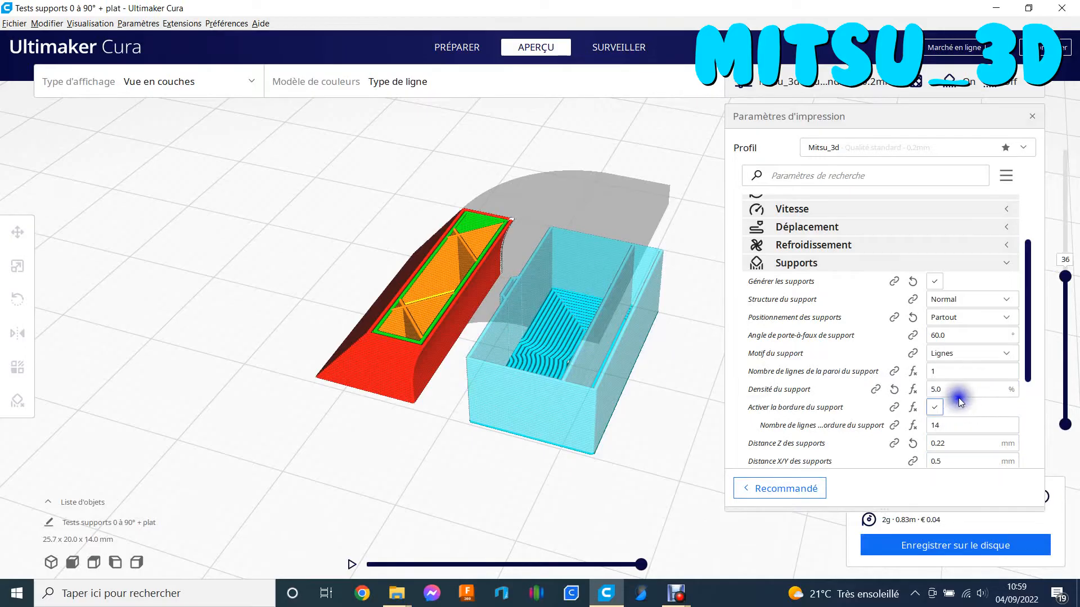
- Return the support density to 1.0 % and reslice the test piece
drag(941, 388, 925, 390)
text(1.0)
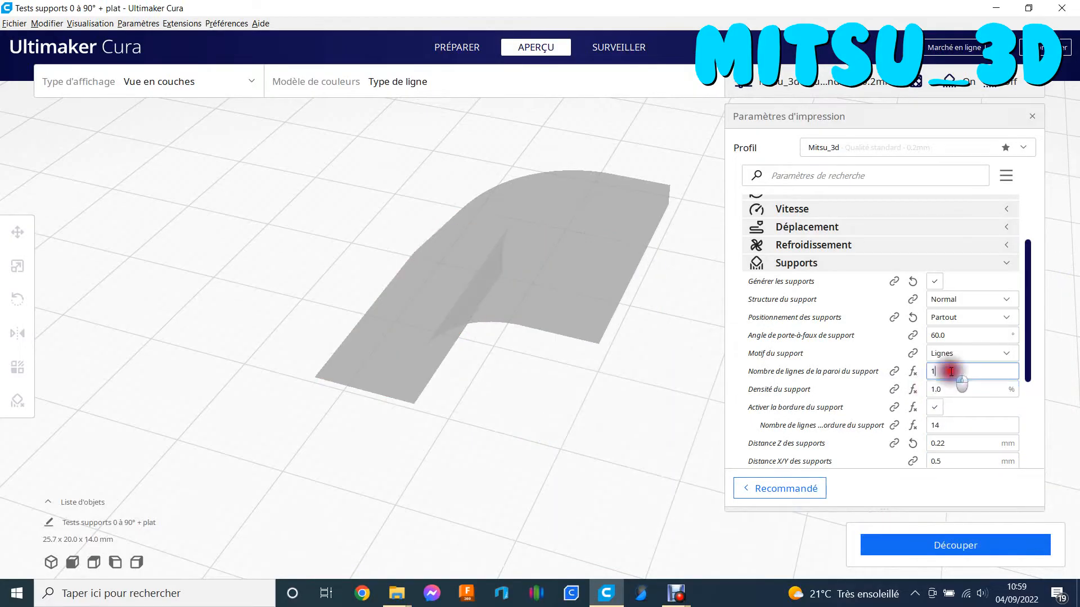
click(956, 549)
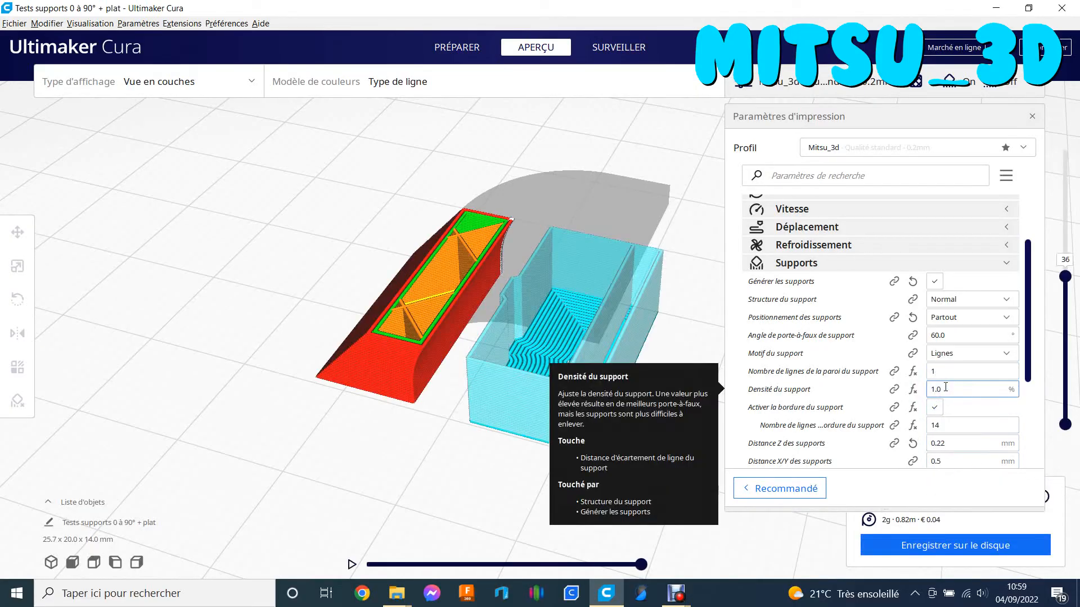
- Check the support density and support brim line count, and examine the base of the sliced support
click(945, 387)
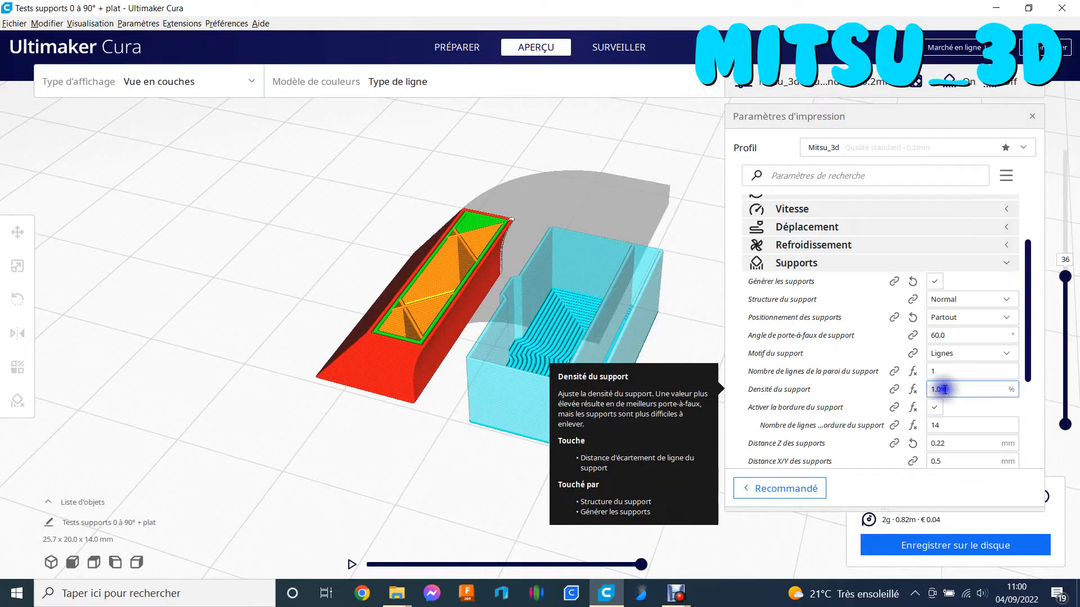
click(874, 391)
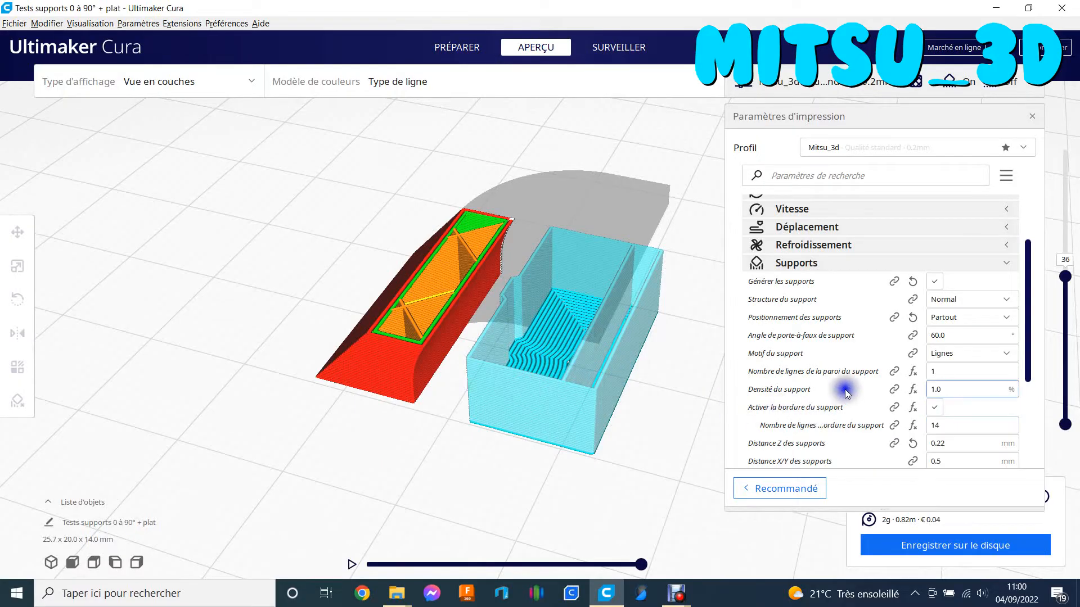
scroll(866, 379, down, 1)
scroll(867, 379, down, 2)
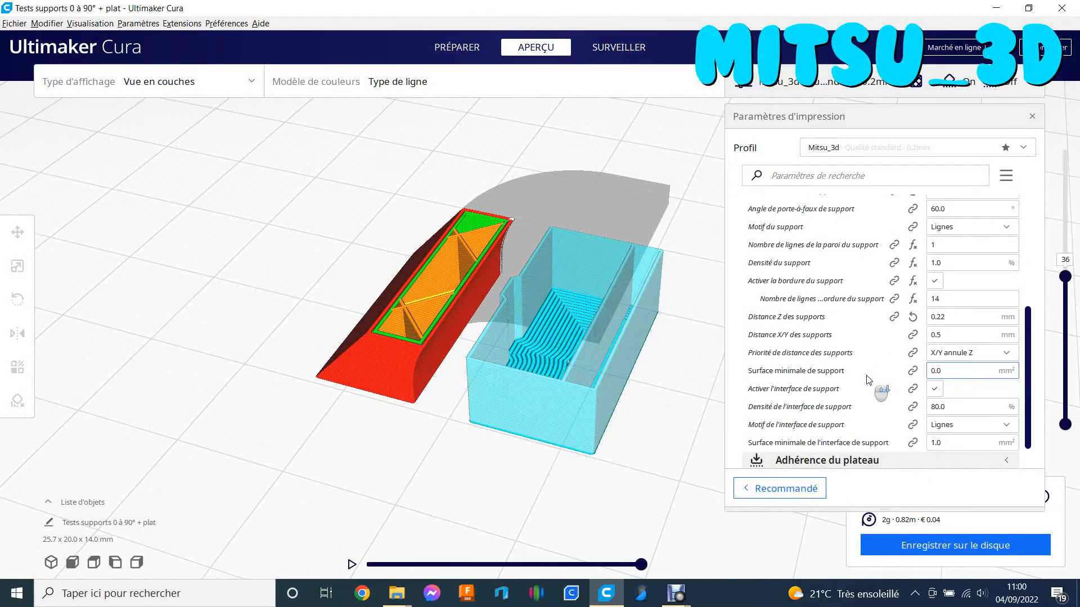
double_click(935, 300)
click(946, 297)
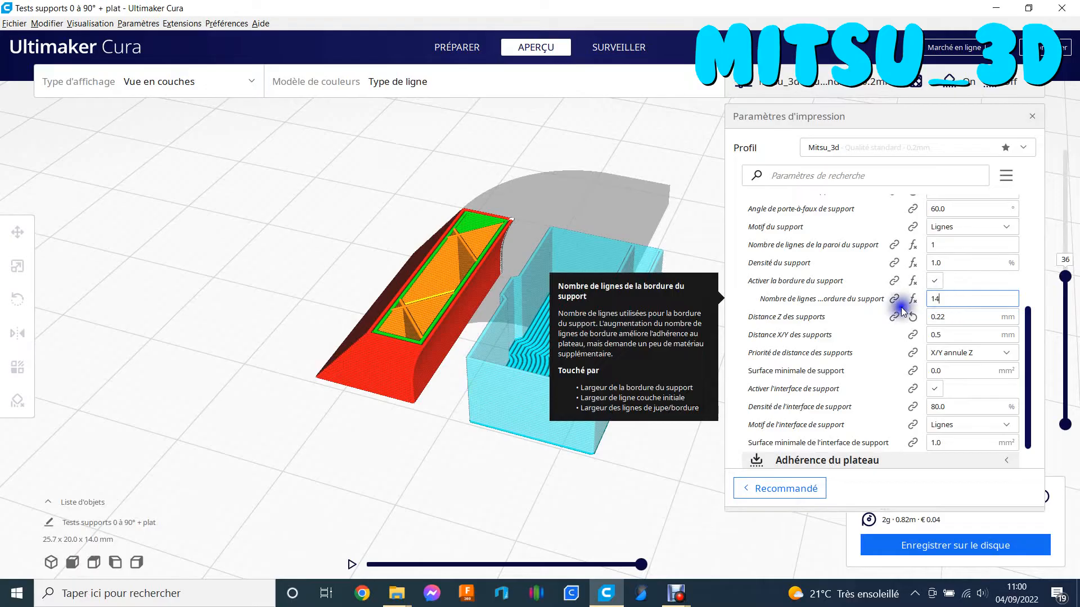
click(575, 380)
right_drag(575, 379, 619, 392)
mouse_move(499, 343)
right_down()
mouse_move(529, 347)
mouse_move(494, 333)
right_up()
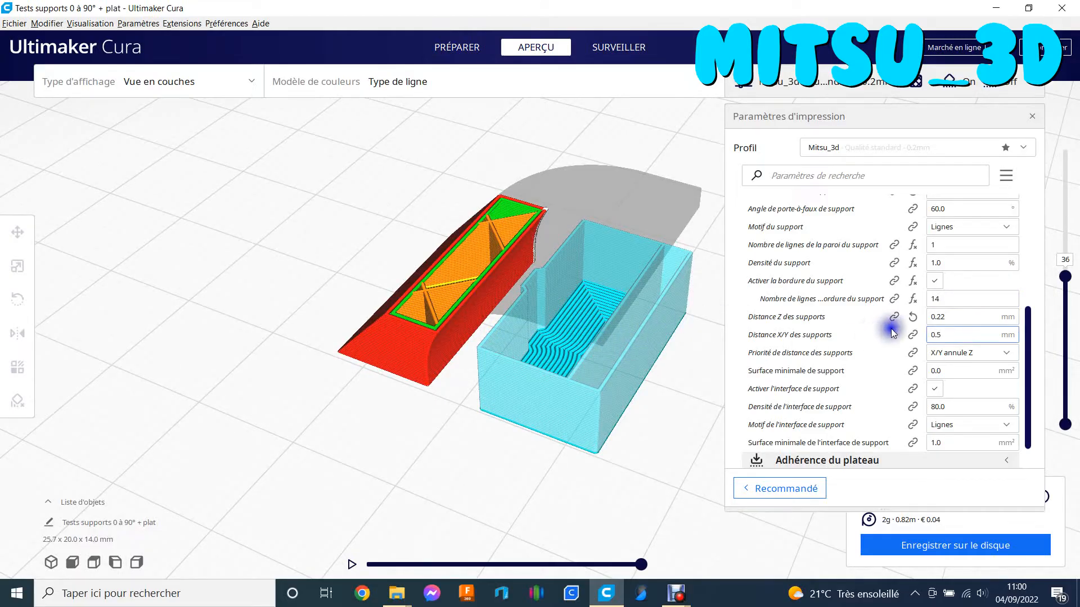
- Show all 70 layers, examine the gap between the overhang and its support interface, and check the support Z distance
mouse_move(827, 316)
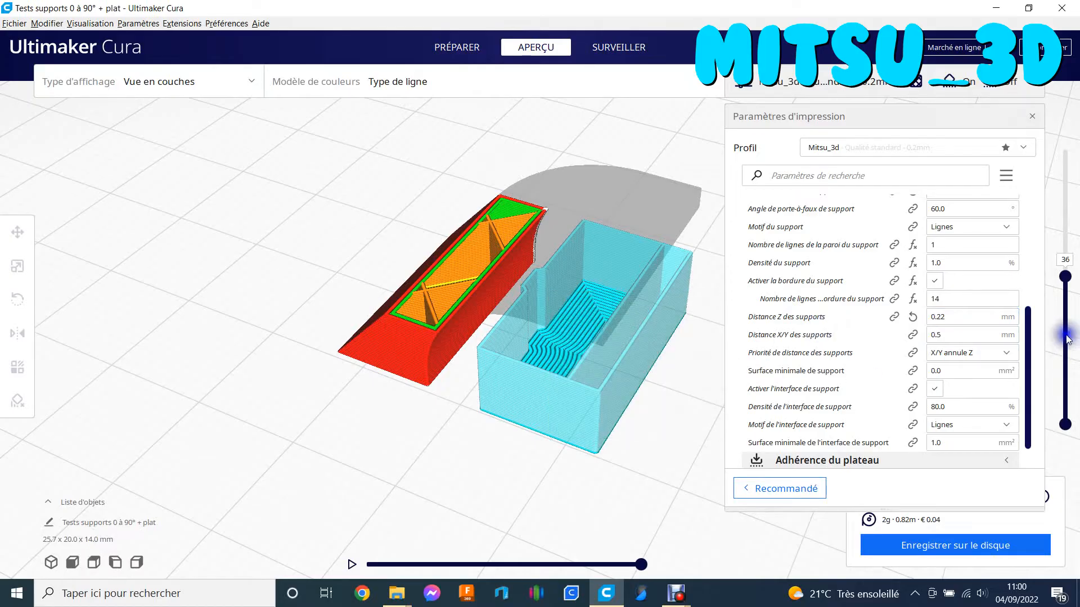
drag(1065, 277, 1066, 151)
right_drag(527, 362, 586, 293)
scroll(530, 397, down, 4)
scroll(535, 393, up, 10)
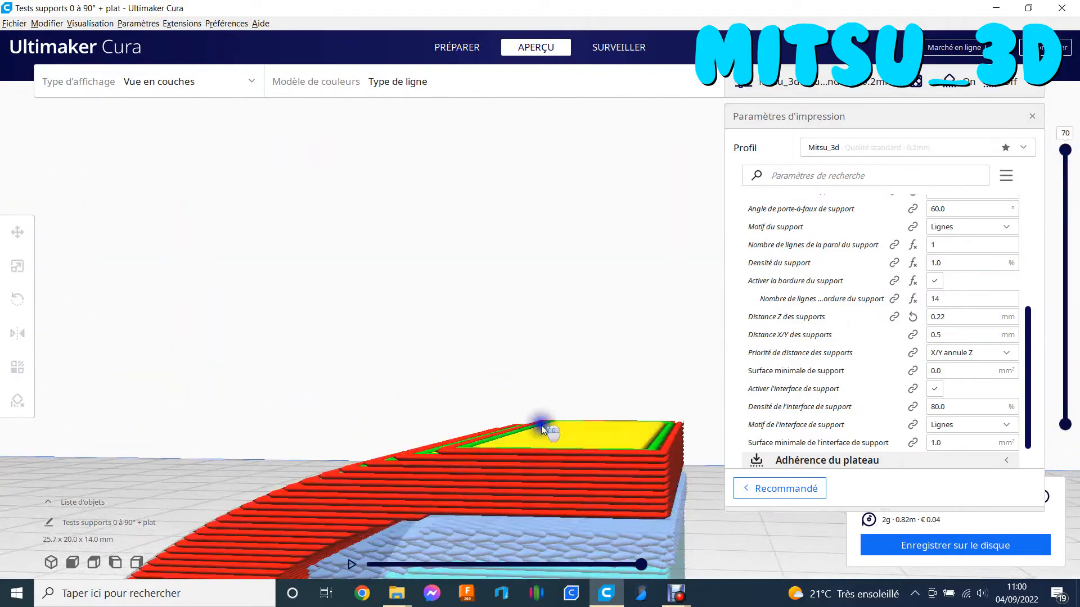
middle_drag(544, 426, 532, 460)
right_drag(532, 460, 537, 408)
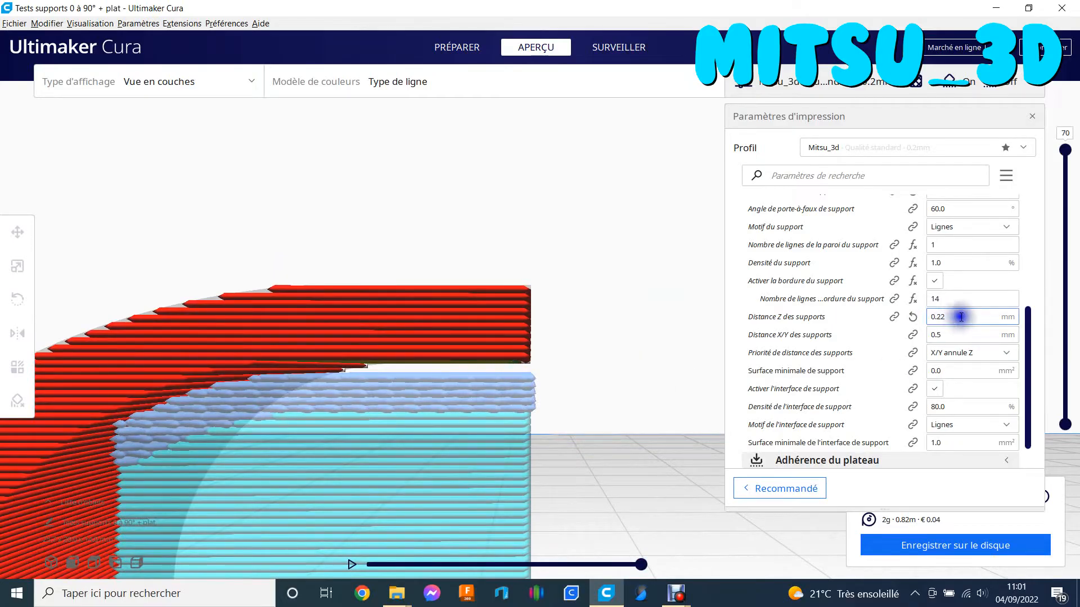
click(943, 315)
drag(944, 315, 924, 317)
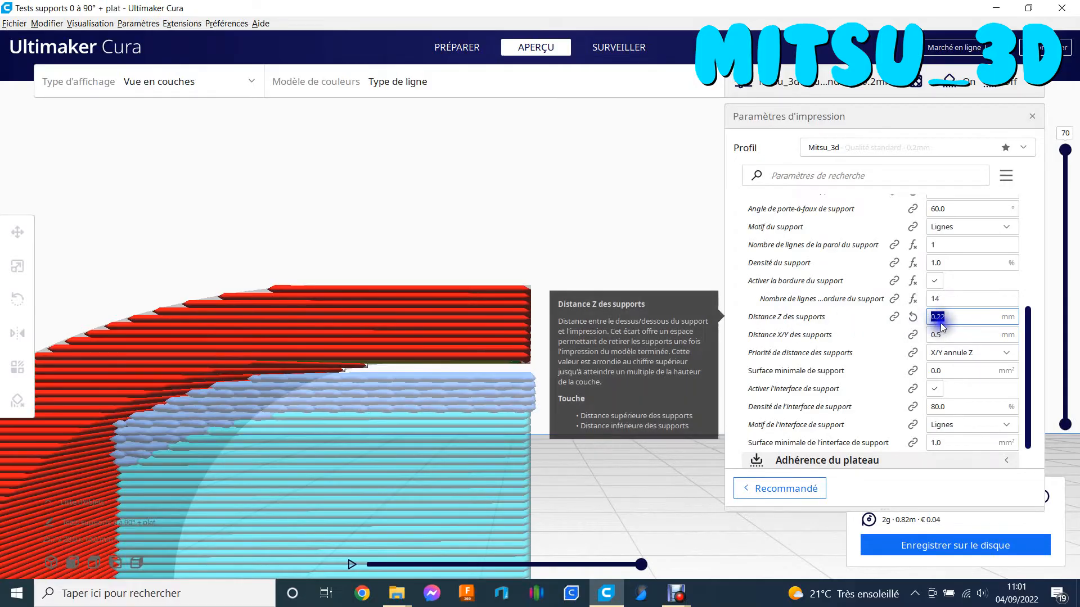
- Try to resize the test piece freehand along its Z axis, to about 102.7 % with uniform scaling
right_drag(350, 383, 97, 298)
click(155, 320)
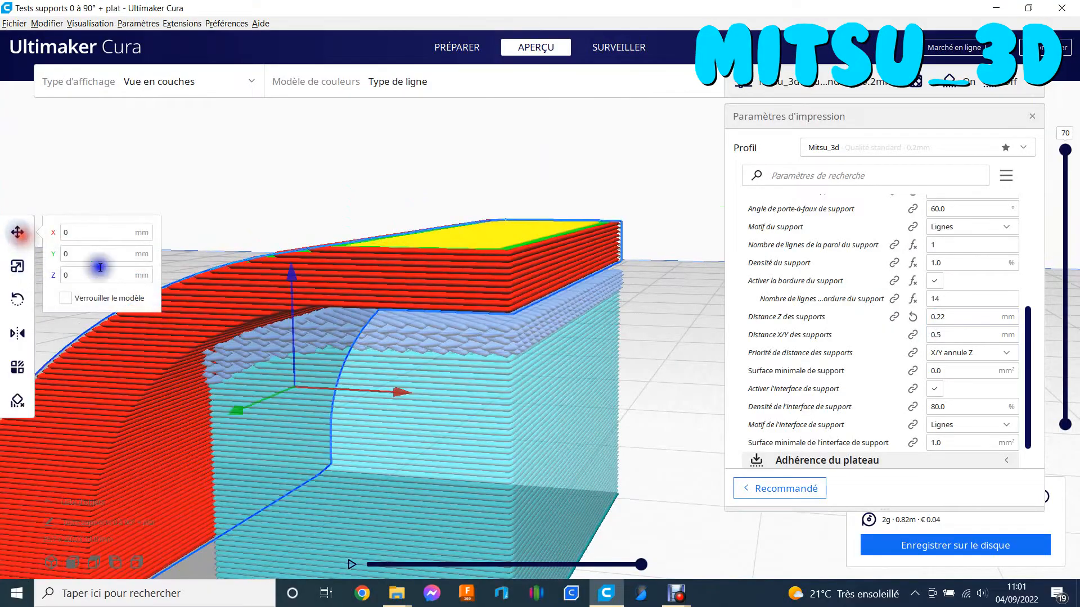
click(17, 266)
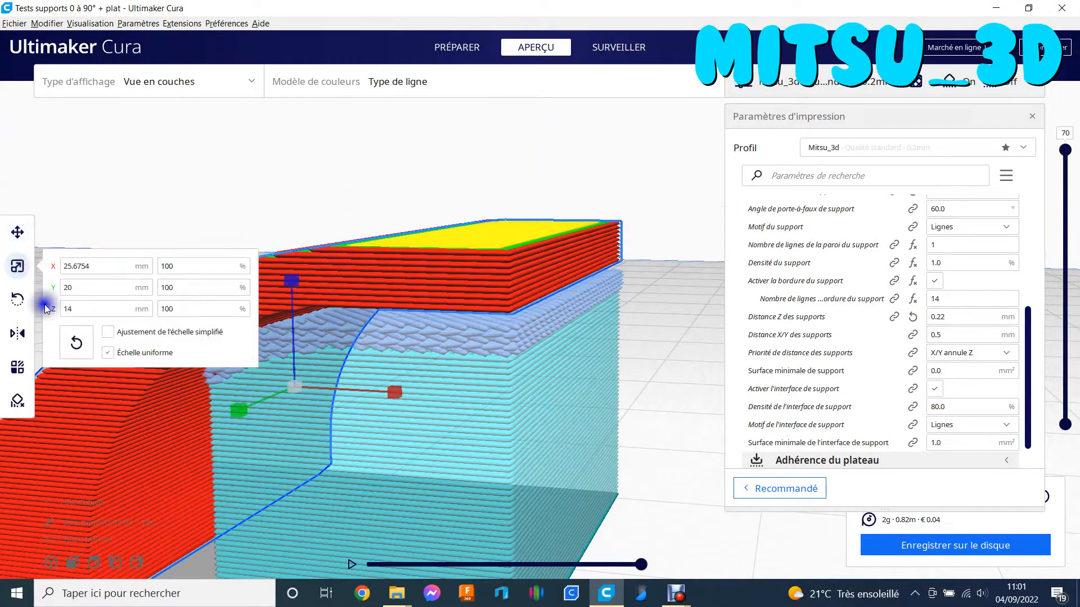
mouse_move(373, 402)
right_down()
mouse_move(445, 381)
mouse_move(380, 417)
mouse_move(369, 407)
mouse_move(383, 399)
right_up()
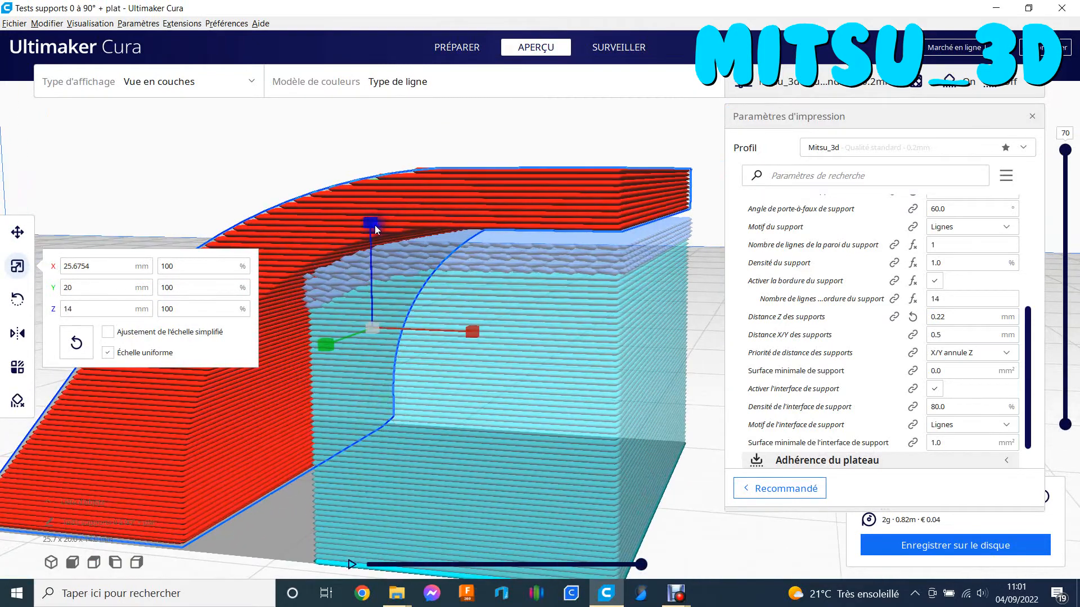
drag(375, 224, 371, 463)
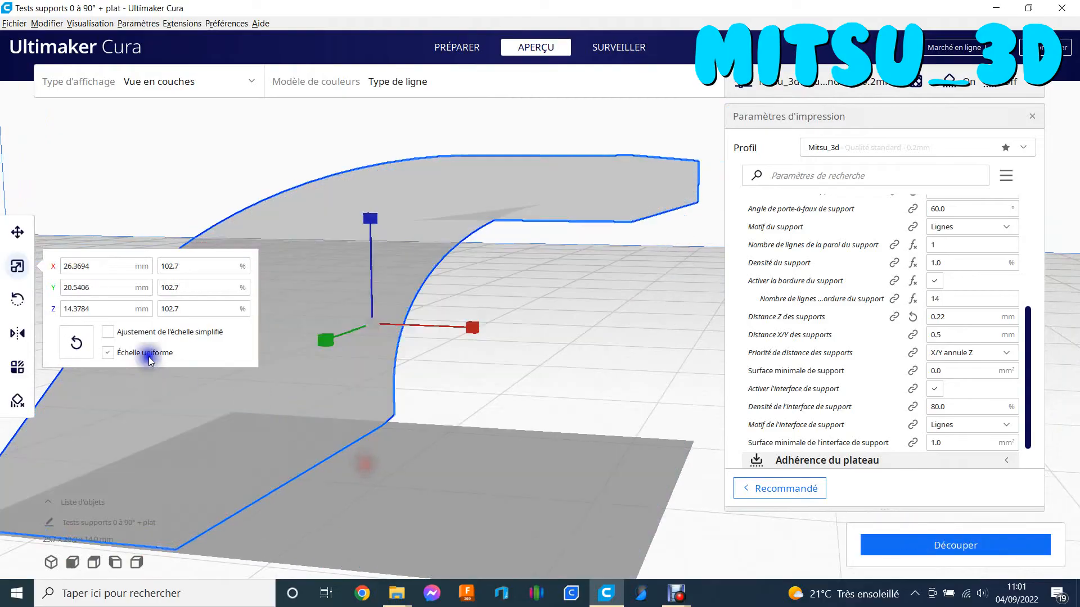
- Set the test piece's uniform scale back to 100 %
drag(180, 308, 149, 309)
text(000)
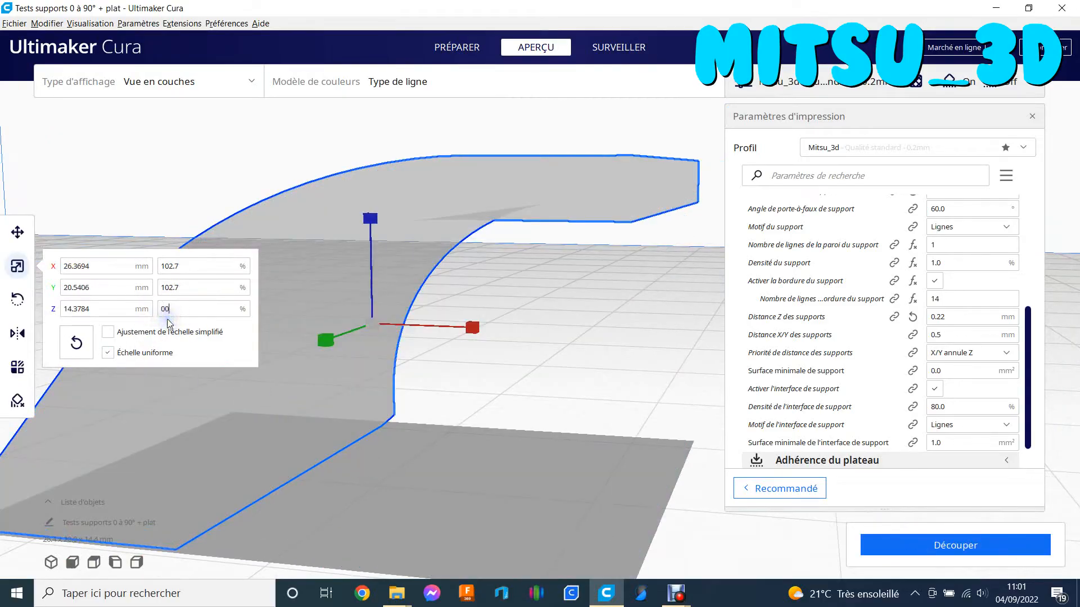
key(BackSpace)
key(BackSpace)
text(100)
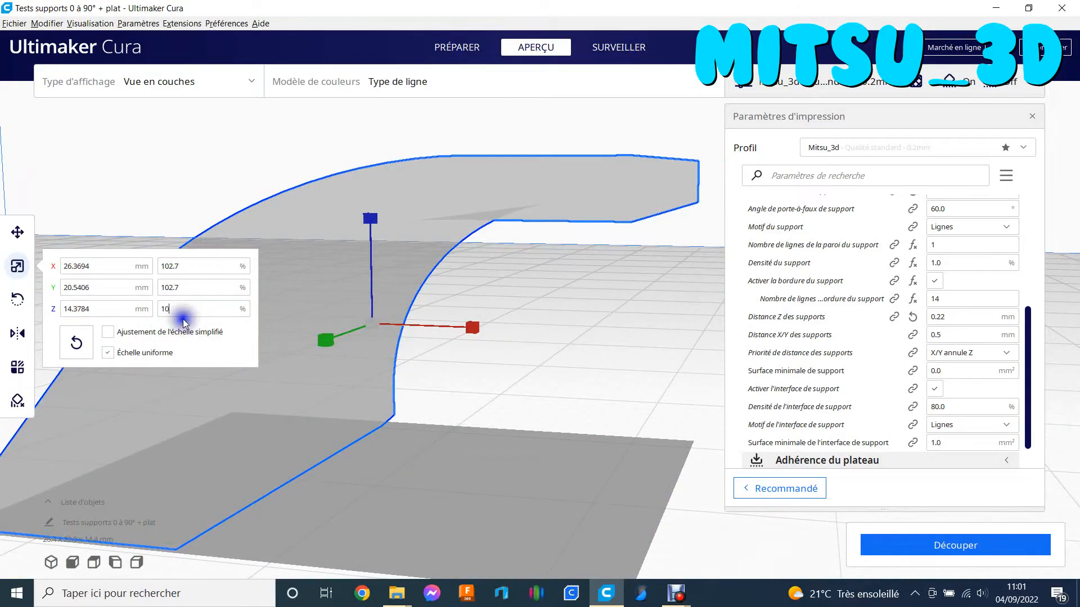
click(187, 289)
- Lower the test piece partly below the build plate, to a Z position of about -10.05 mm, and reslice it
click(17, 232)
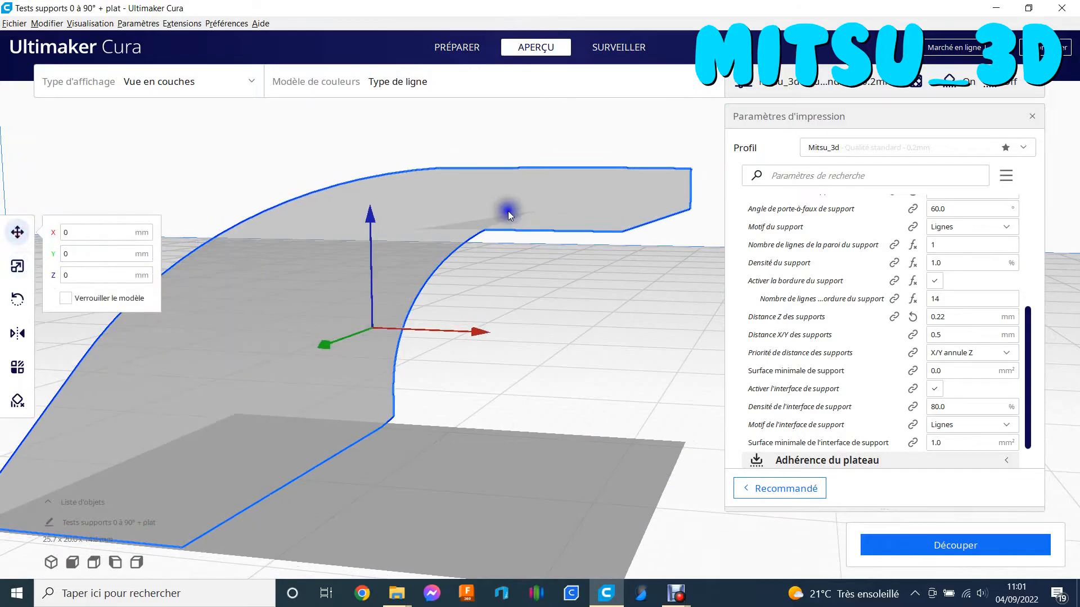
drag(378, 216, 403, 442)
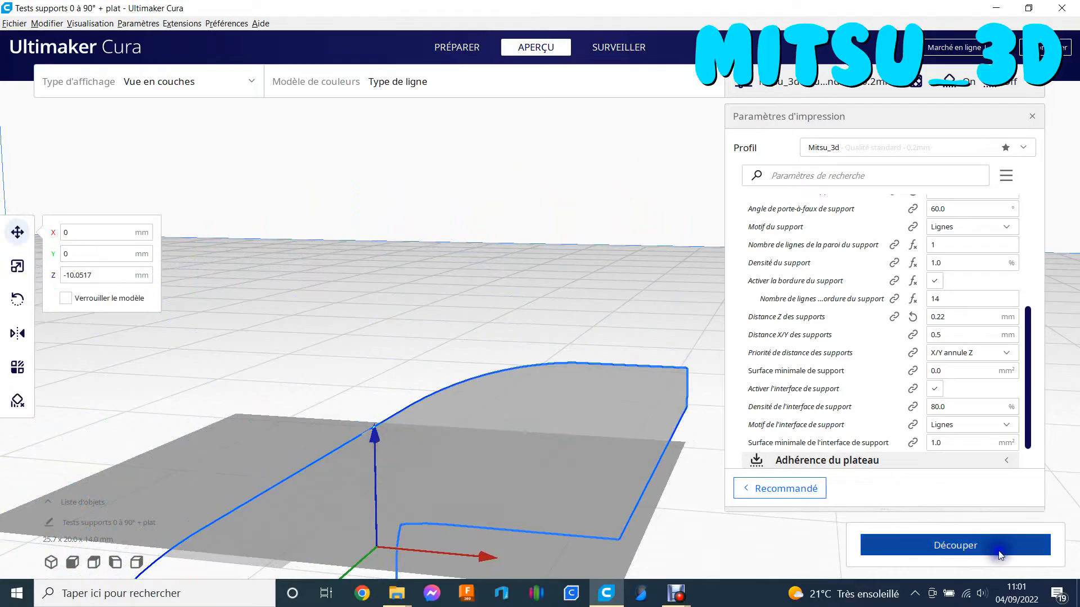
middle_drag(578, 453, 576, 419)
right_drag(575, 420, 515, 292)
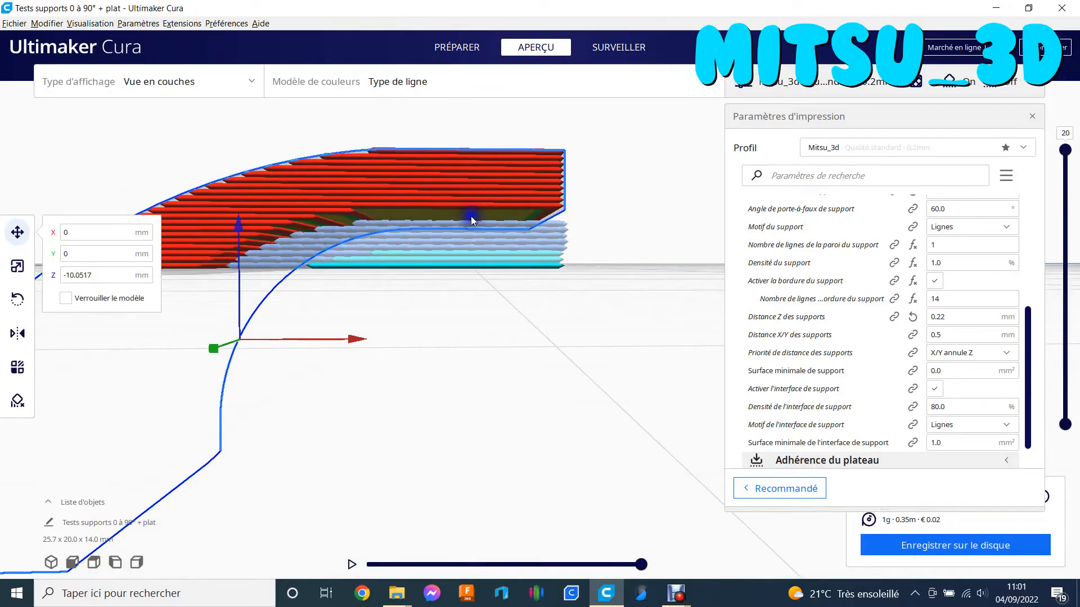
- Check the support Z distance and examine the gap between the lowered overhang and its support interface from the side
right_drag(493, 210, 488, 231)
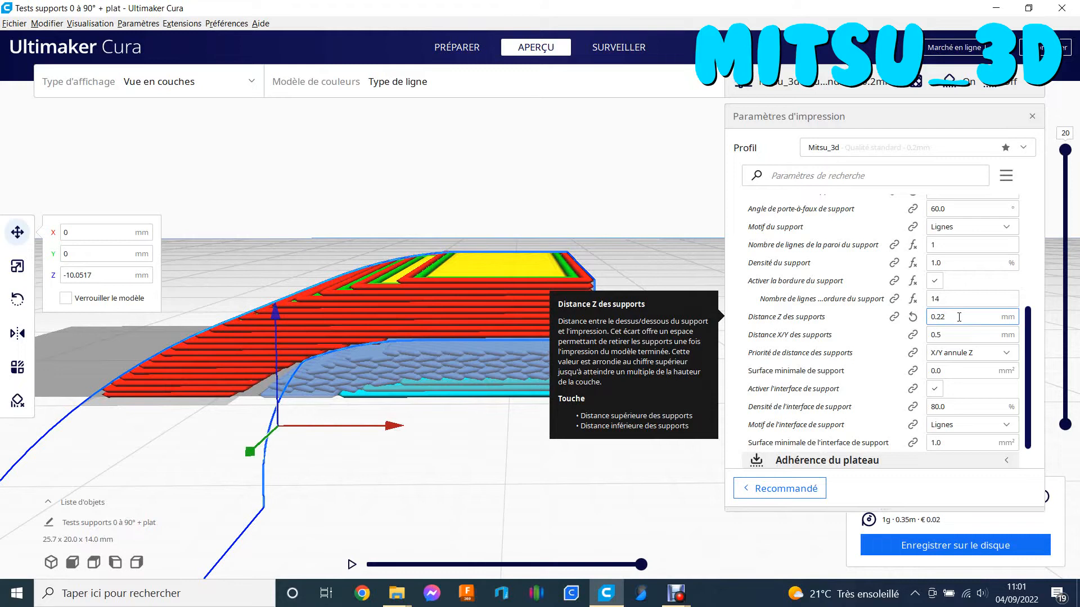
drag(959, 317, 938, 319)
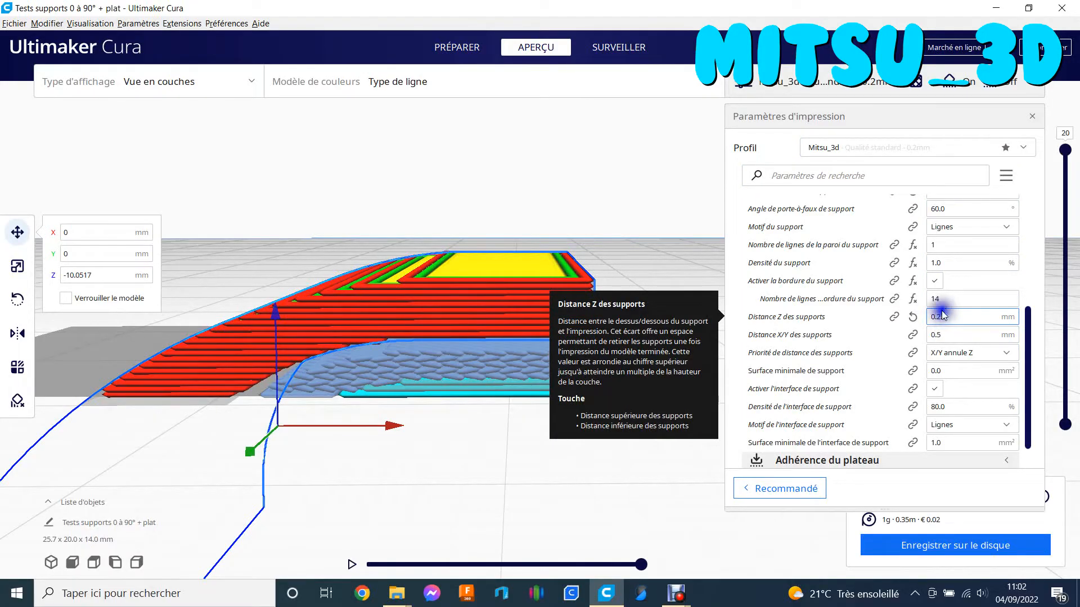
click(934, 317)
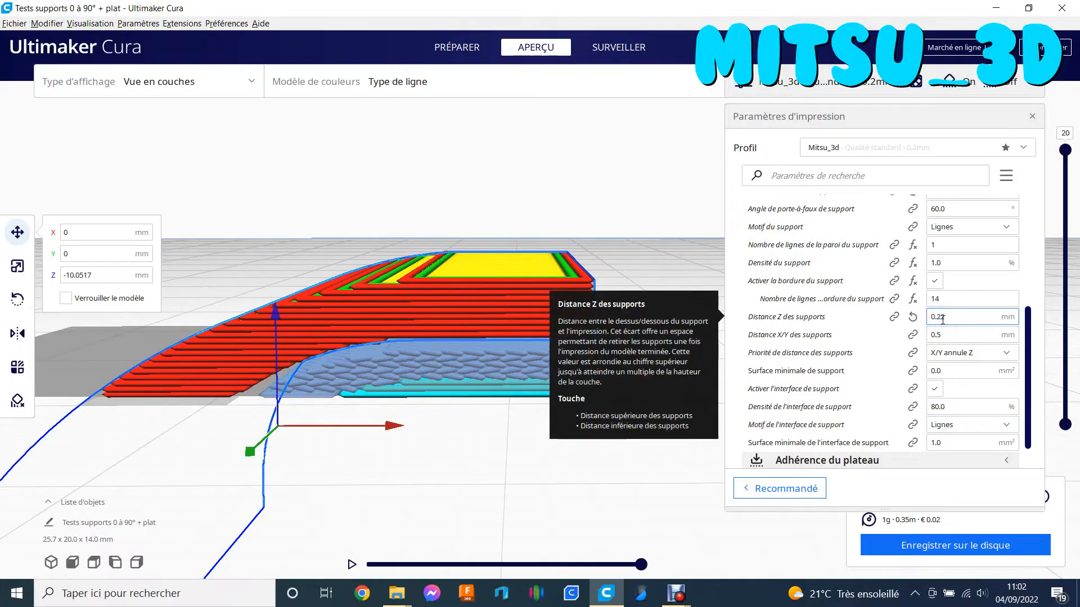
drag(952, 321, 933, 328)
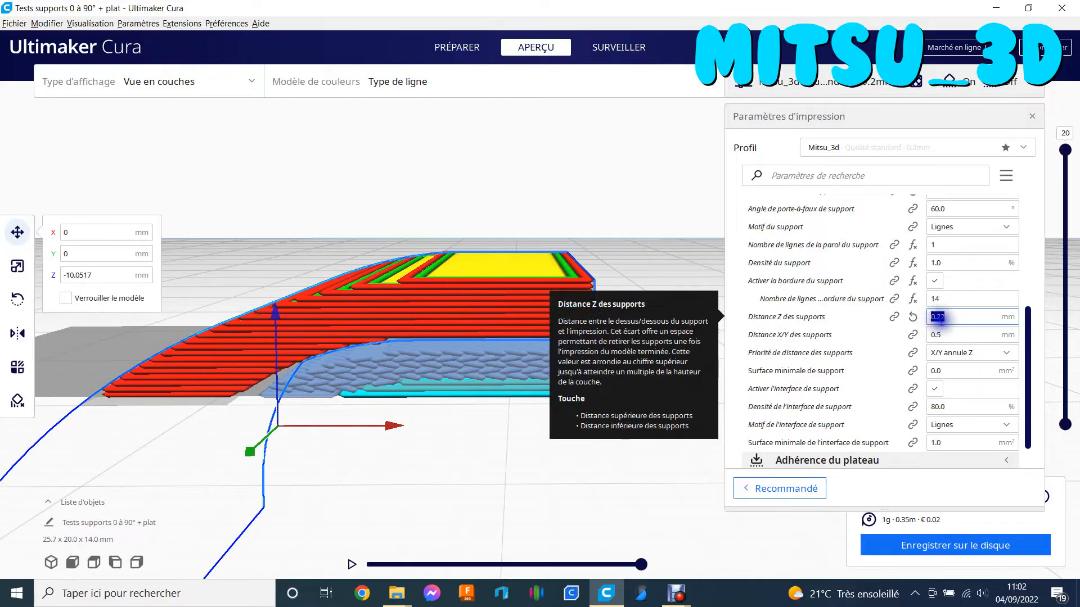
drag(946, 317, 941, 319)
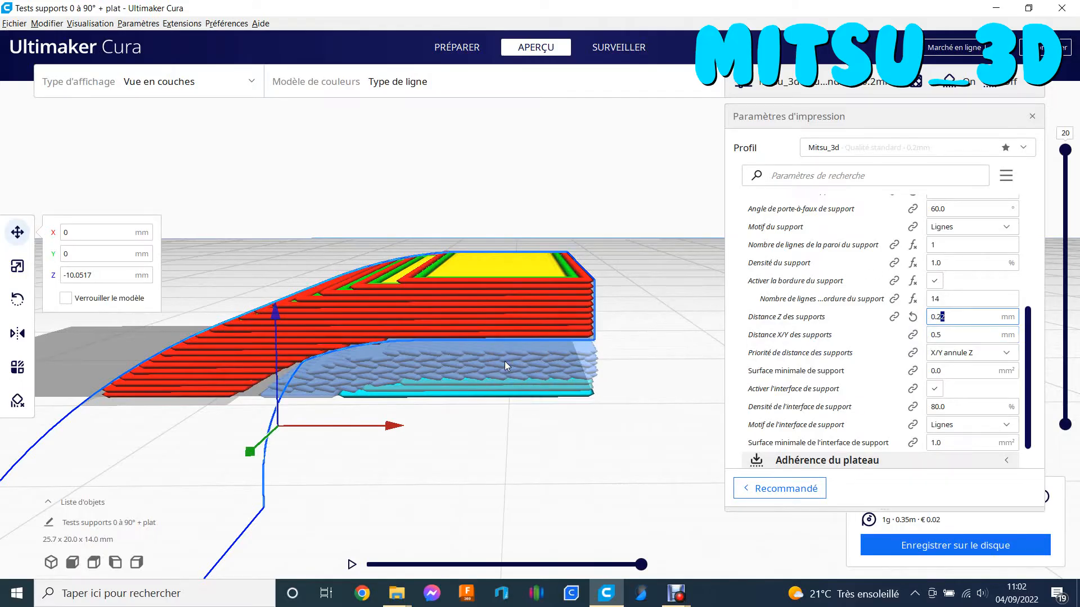
mouse_move(500, 366)
right_down()
mouse_move(476, 375)
mouse_move(483, 363)
right_up()
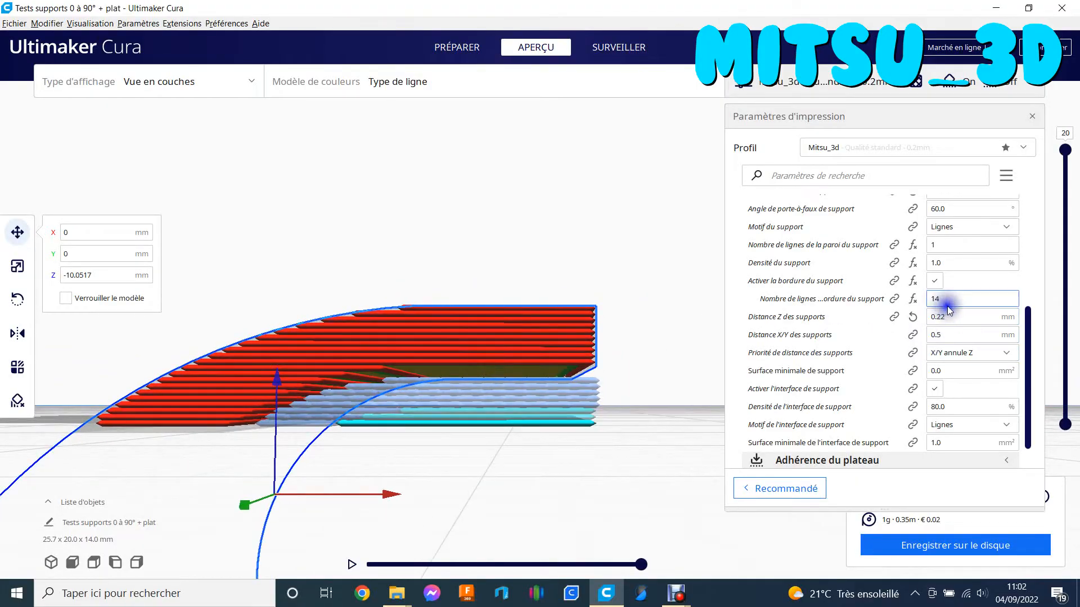